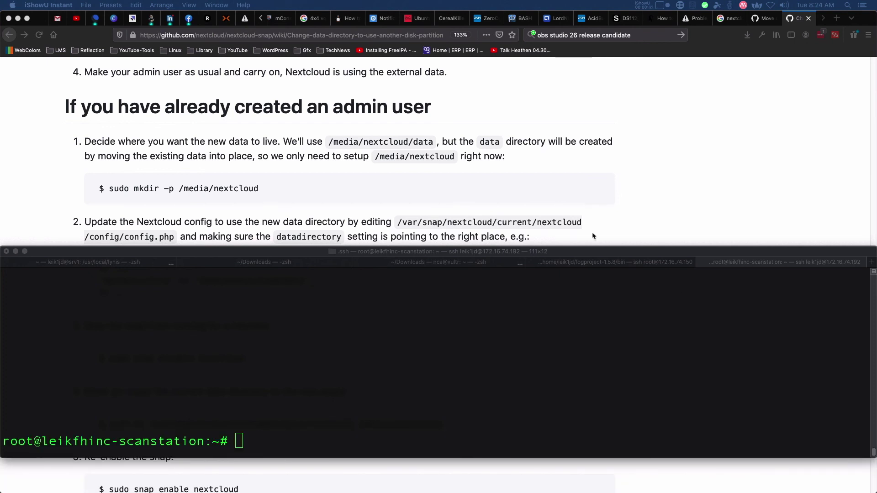
Maximize the Terminal window and run mount to list mounted filesystems.
left_click(737, 253)
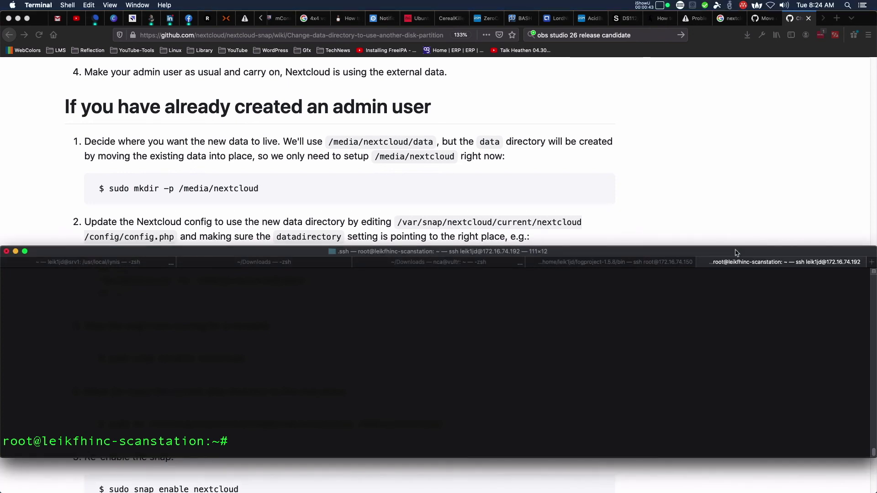
double_click(735, 251)
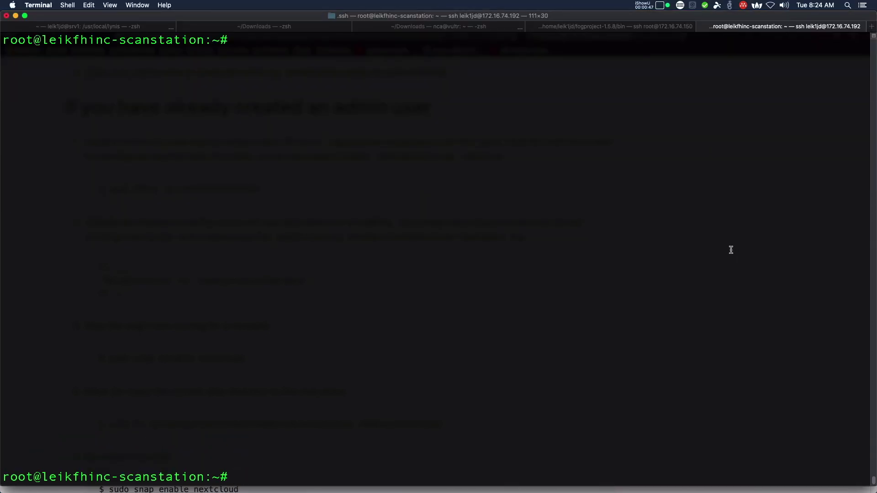
type("mount")
key("Return")
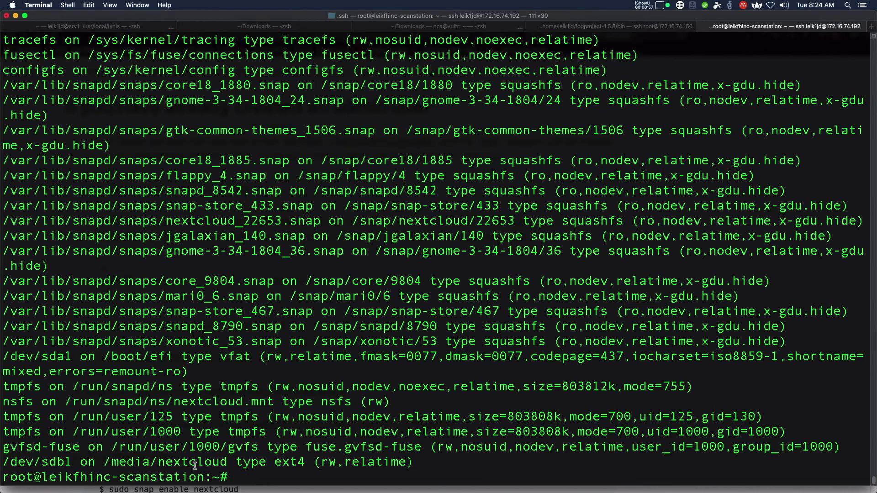
Confirm /dev/sdb1 is on /media/nextcloud, then clear the screen and uncover the wiki.
left_click_drag(229, 465, 2, 459)
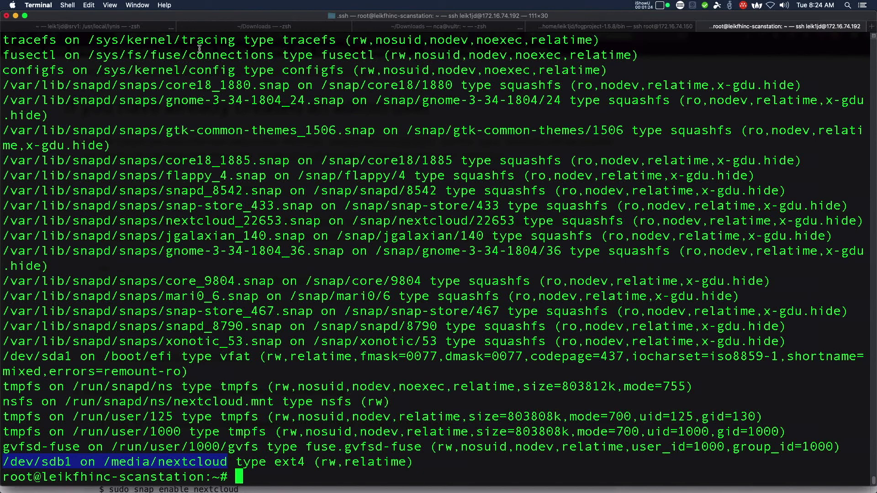
key("ctrl+l")
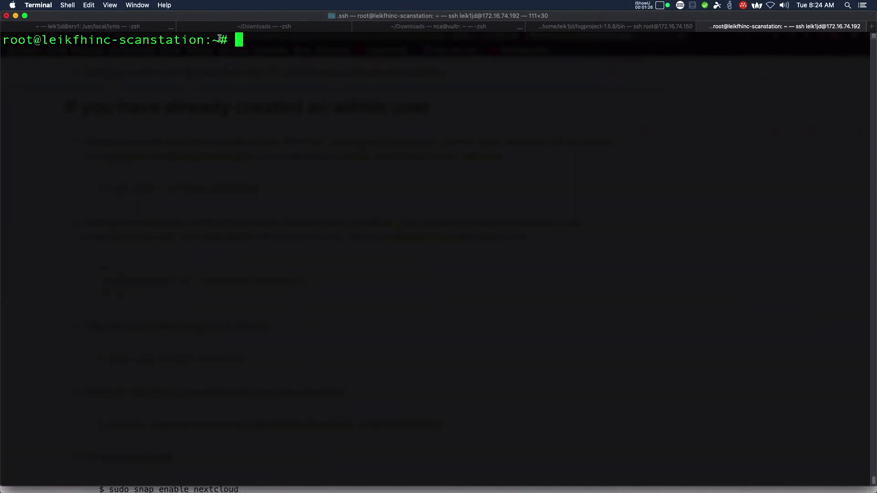
left_click_drag(269, 18, 276, 394)
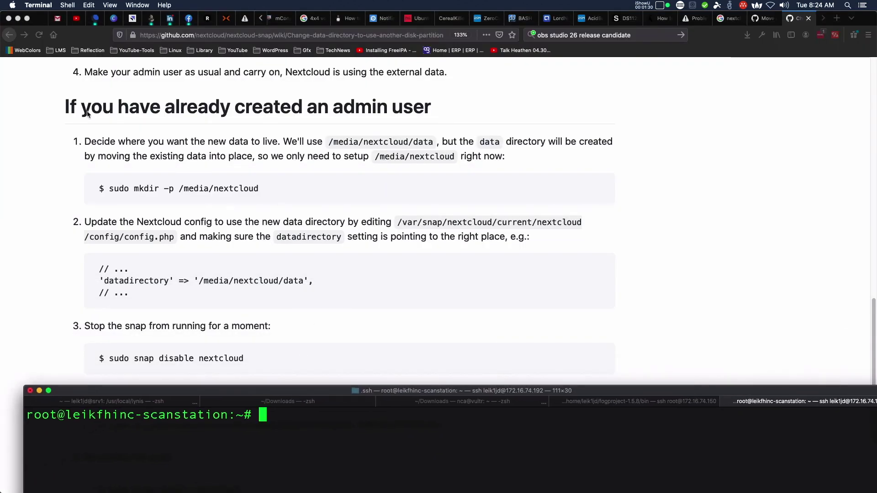
Copy the config.php path from step 2 of the wiki's data-directory instructions.
left_click(366, 98)
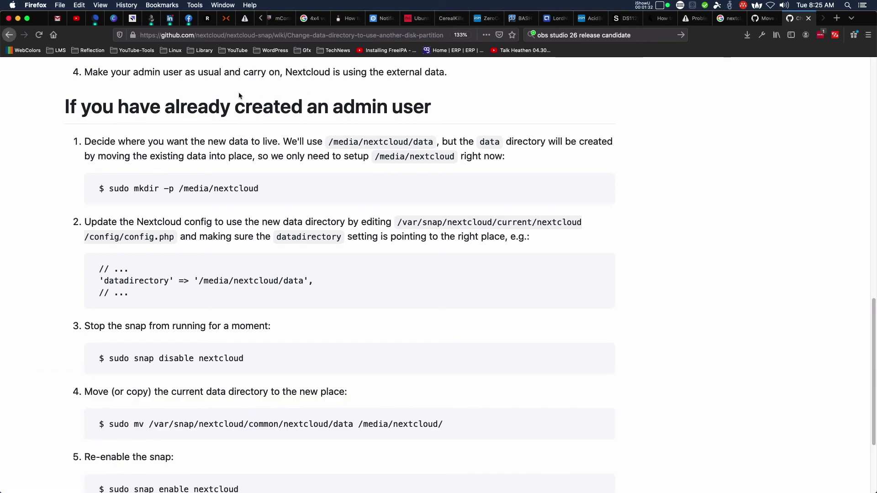
left_click_drag(462, 108, 14, 110)
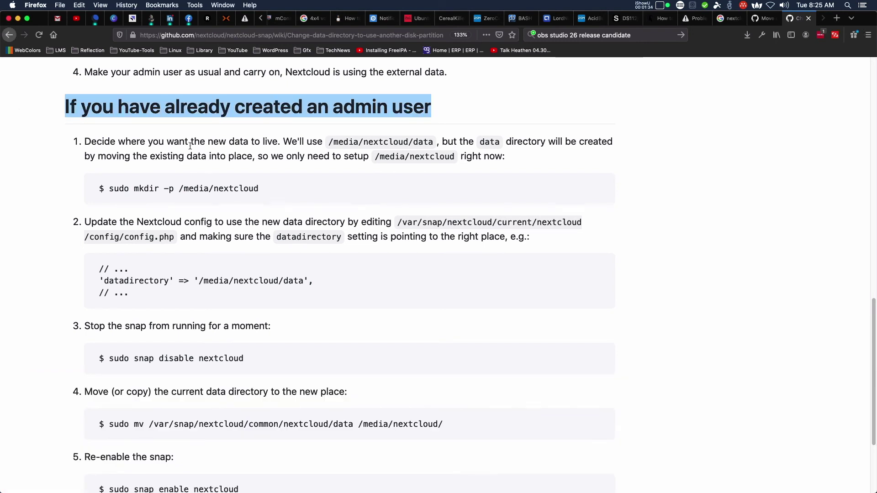
scroll(497, 168, "down", 2)
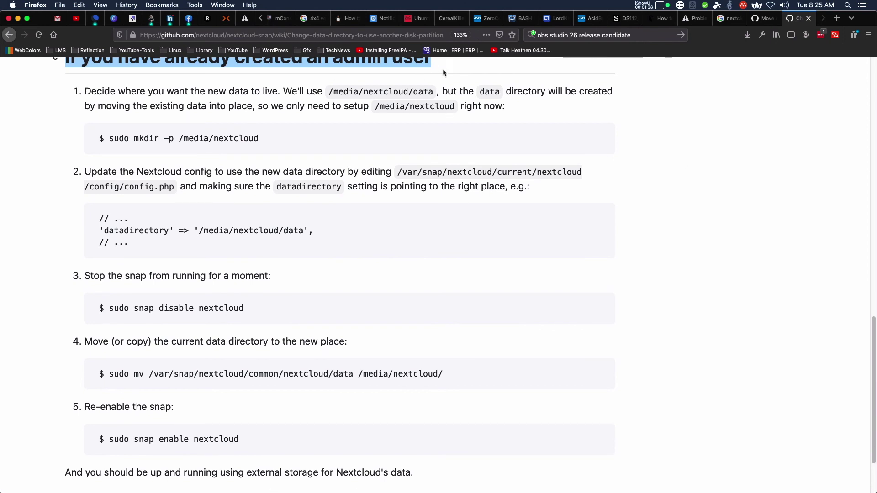
scroll(446, 73, "down", 3)
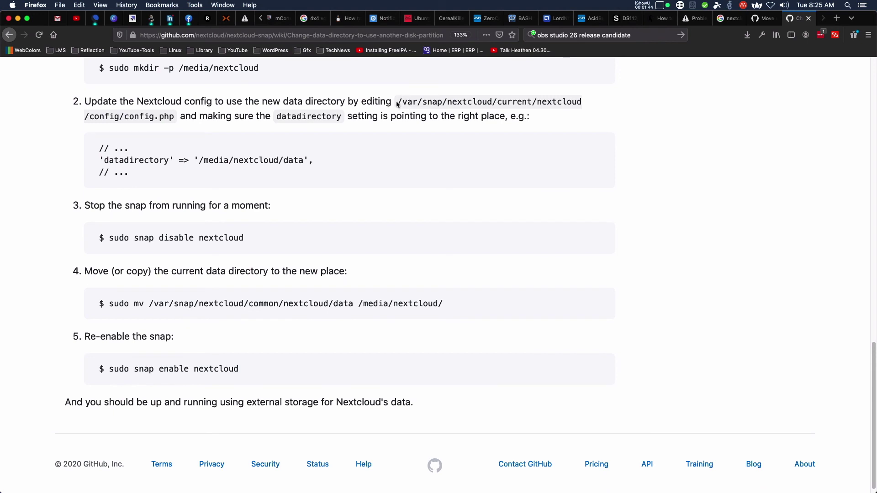
left_click_drag(397, 105, 175, 118)
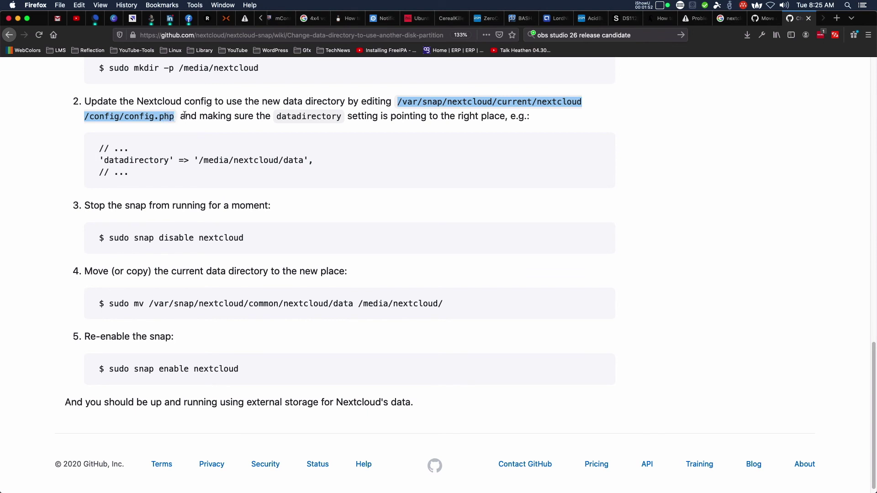
key("super+c")
key("super+Tab")
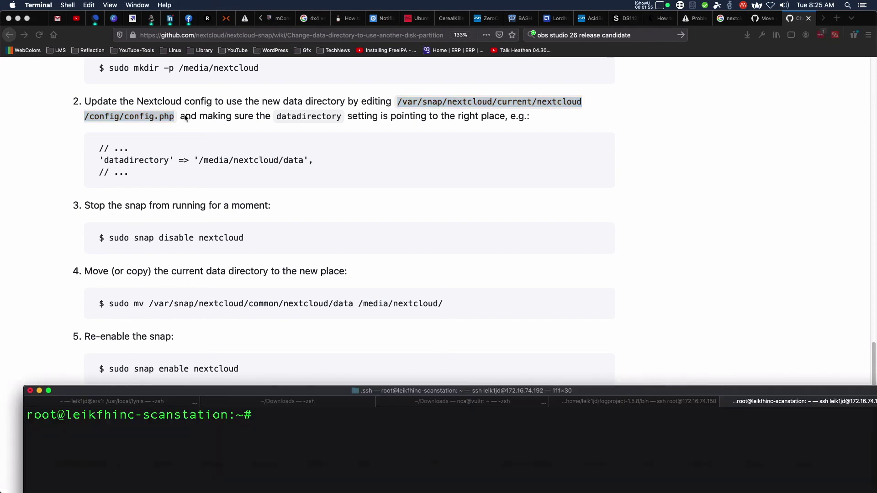
Open the pasted config.php path in nano with sudo.
double_click(640, 394)
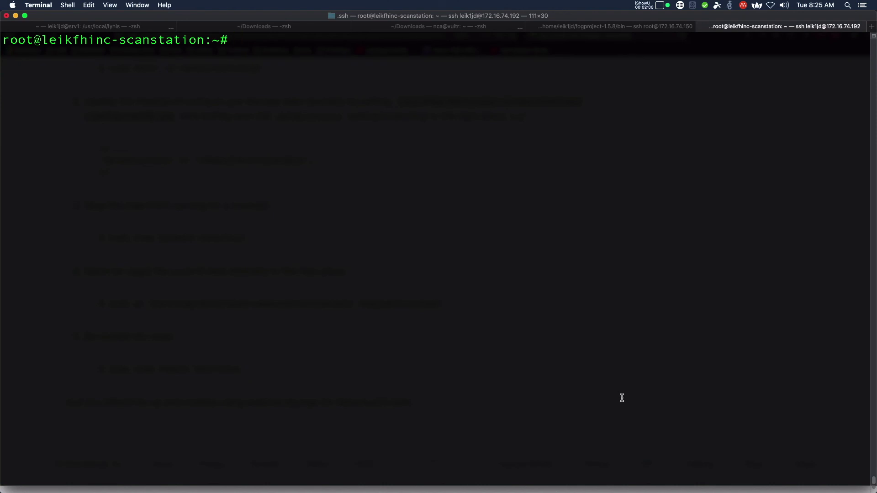
type("sudo nano")
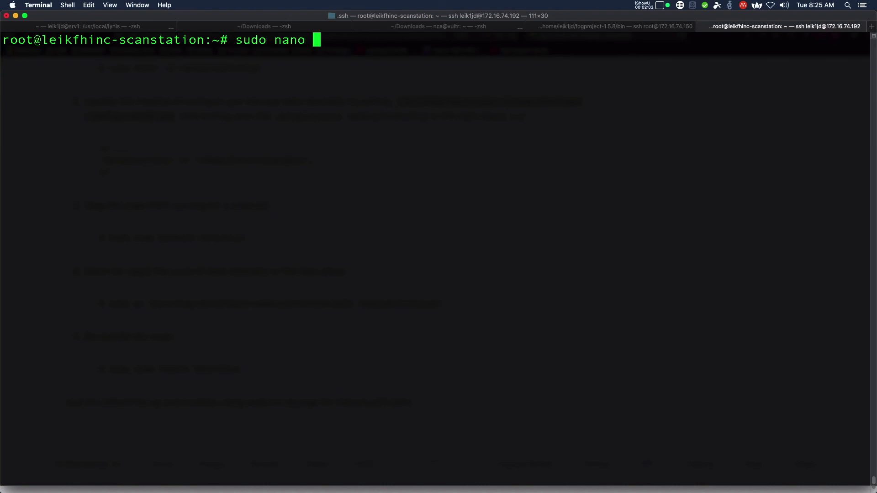
key("super+v")
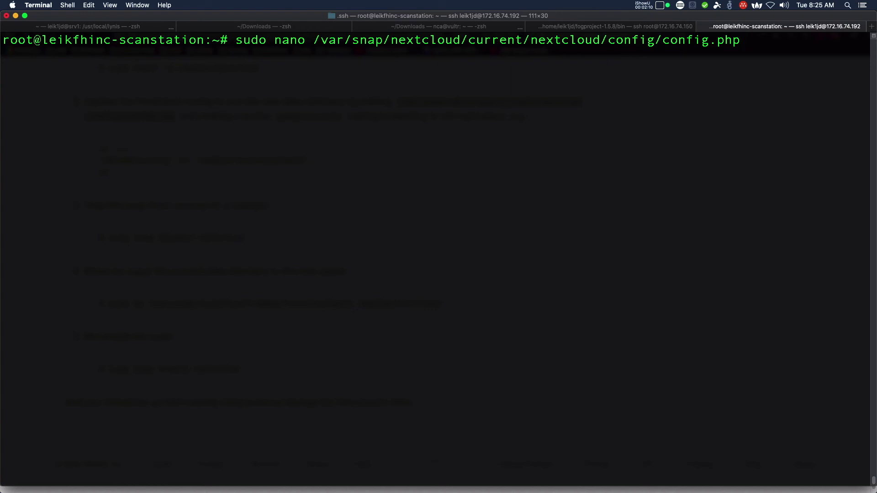
key("Return")
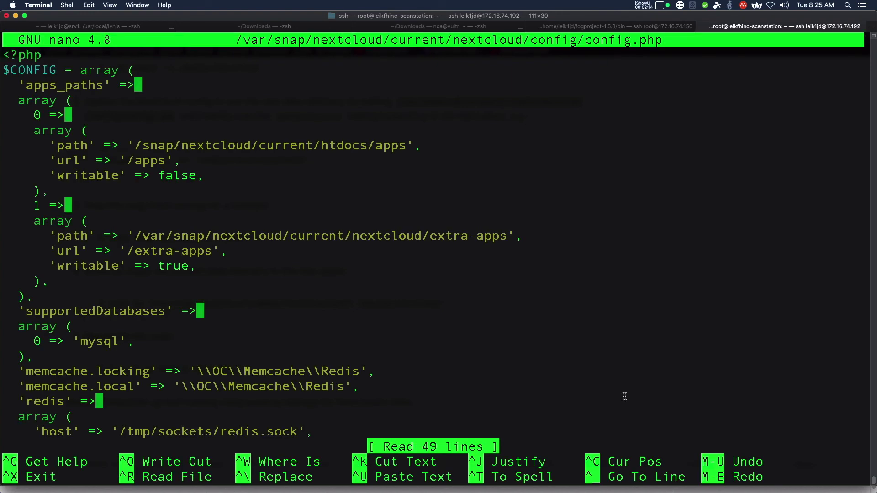
Search config.php for 'datadirector' to find the datadirectory setting.
key("super+Tab")
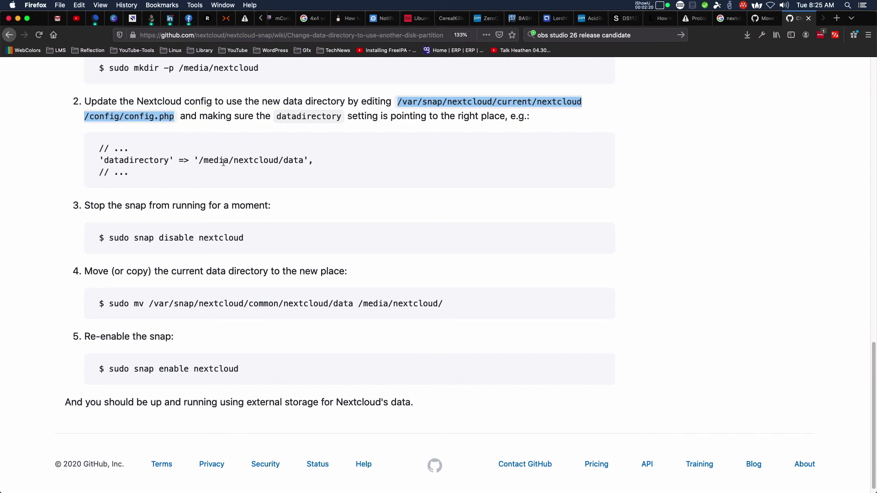
key("super+Tab")
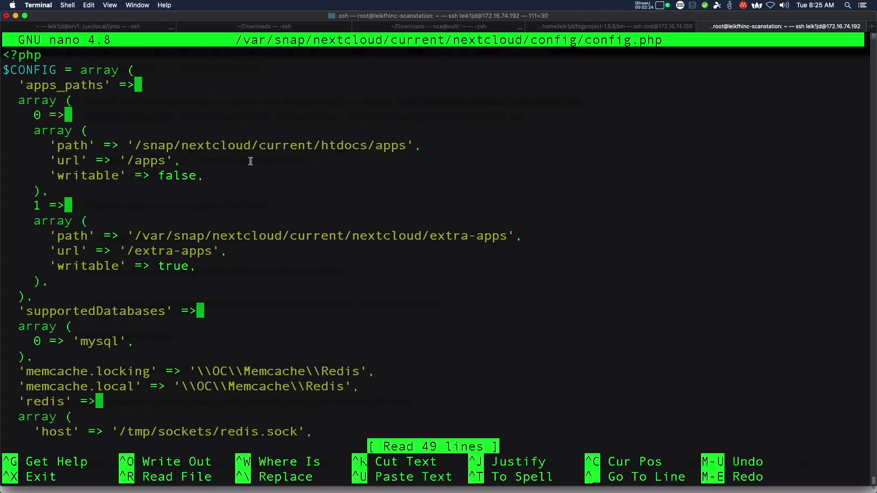
key("ctrl+w")
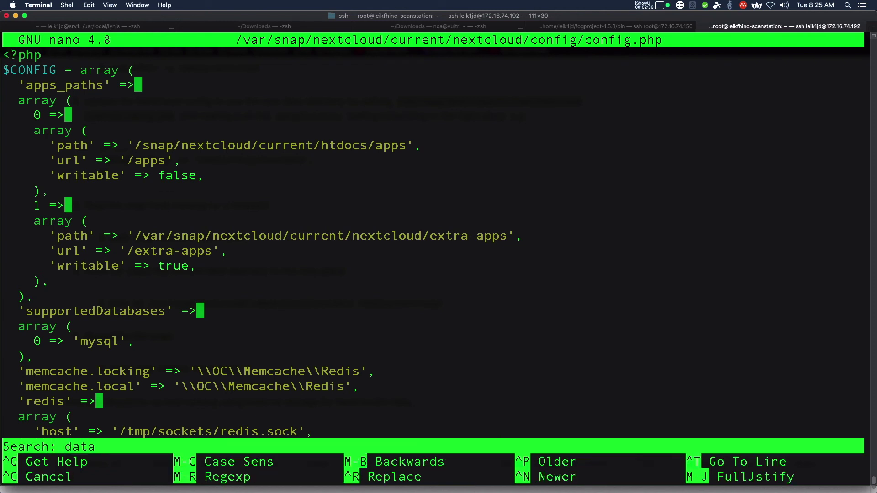
type("datadirector")
key("Return")
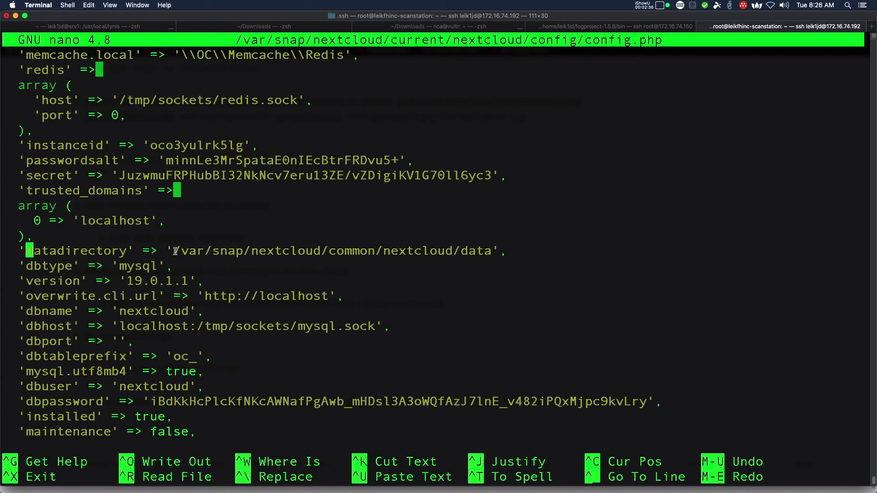
Replace the datadirectory path with /media/nextcloud/data and exit nano.
left_click_drag(175, 251, 472, 249)
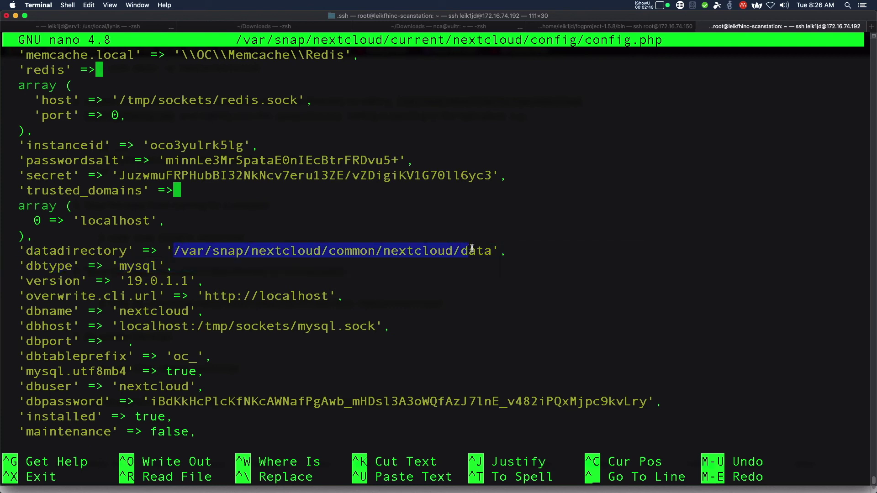
left_click(472, 248)
key("Left")
key("Left")
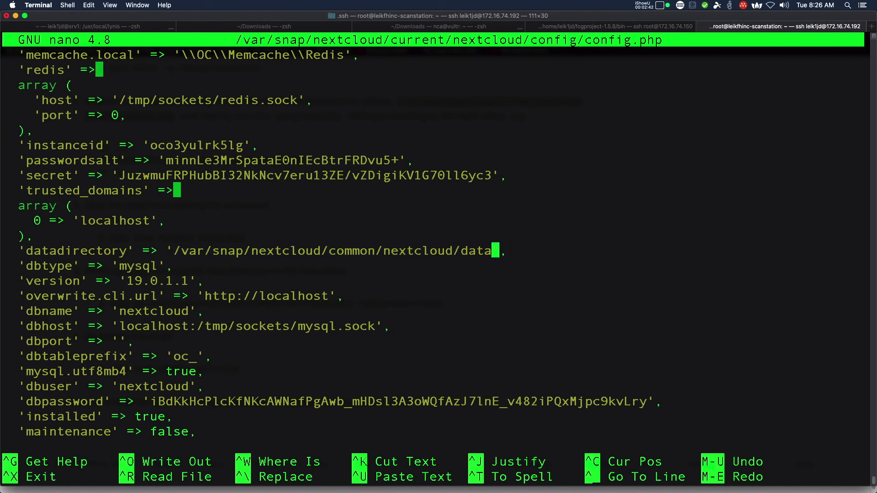
key("BackSpace")
key("BackSpace")
key("BackSpace")
key("BackSpace")
key("BackSpace")
key("BackSpace")
key("BackSpace")
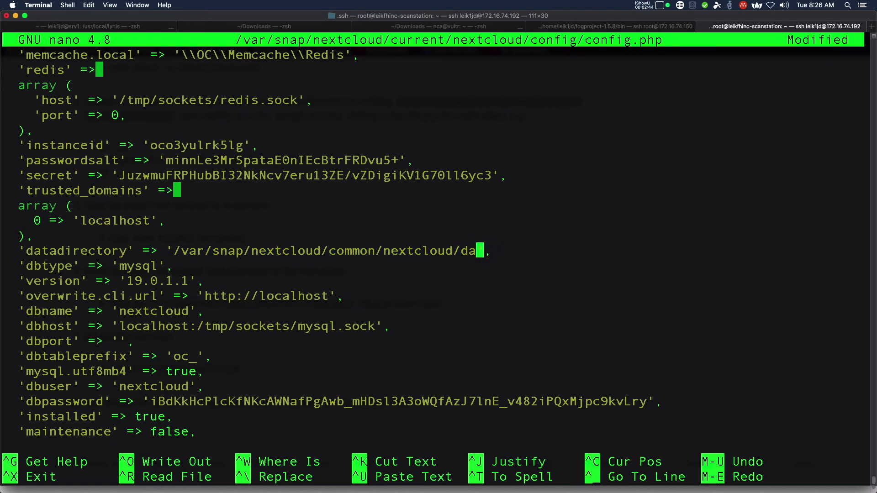
key("BackSpace")
key("BackSpace")
key("BackSpace")
key("BackSpace")
key("BackSpace")
key("BackSpace")
key("BackSpace")
key("BackSpace")
key("BackSpace")
key("BackSpace")
key("BackSpace")
key("BackSpace")
key("BackSpace")
key("BackSpace")
key("BackSpace")
key("BackSpace")
key("BackSpace")
key("BackSpace")
key("BackSpace")
key("BackSpace")
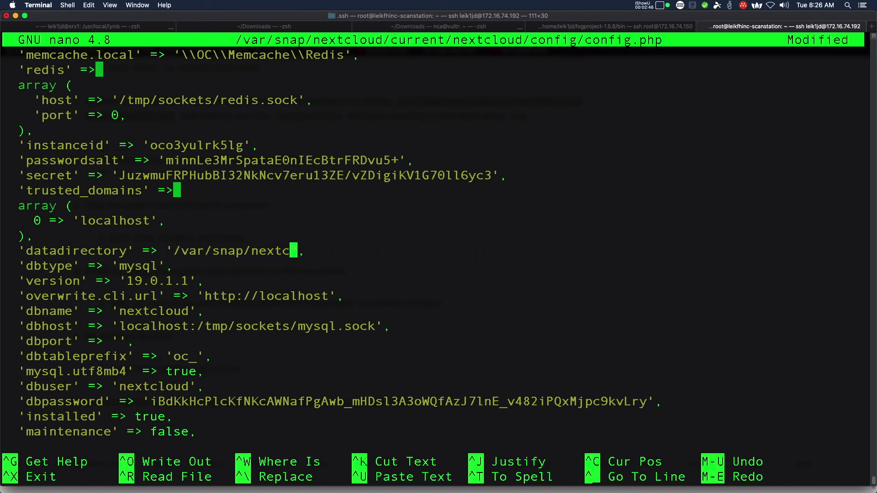
key("BackSpace")
key("BackSpace")
key("BackSpace")
key("BackSpace")
key("BackSpace")
key("BackSpace")
key("BackSpace")
key("BackSpace")
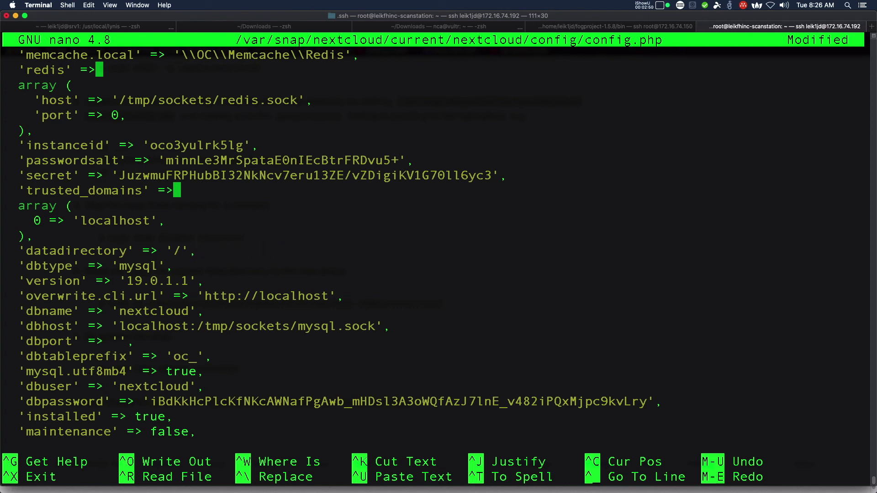
type("media/nextcloud/data")
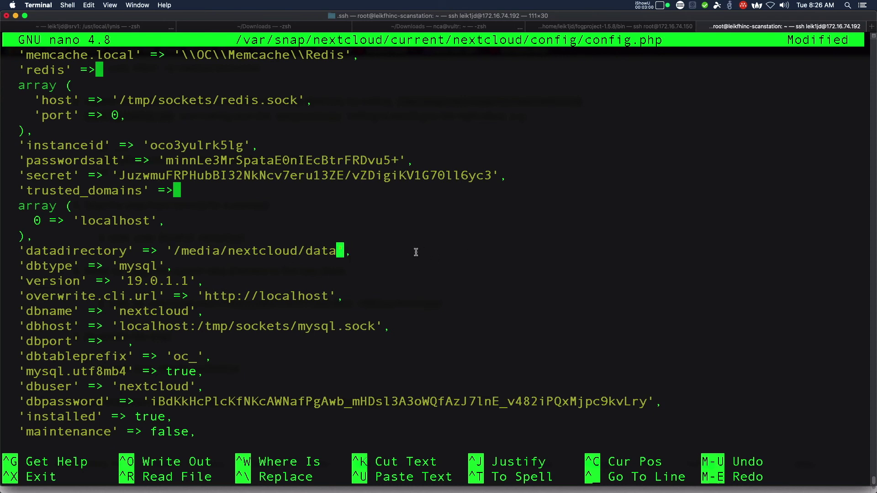
key("ctrl+x")
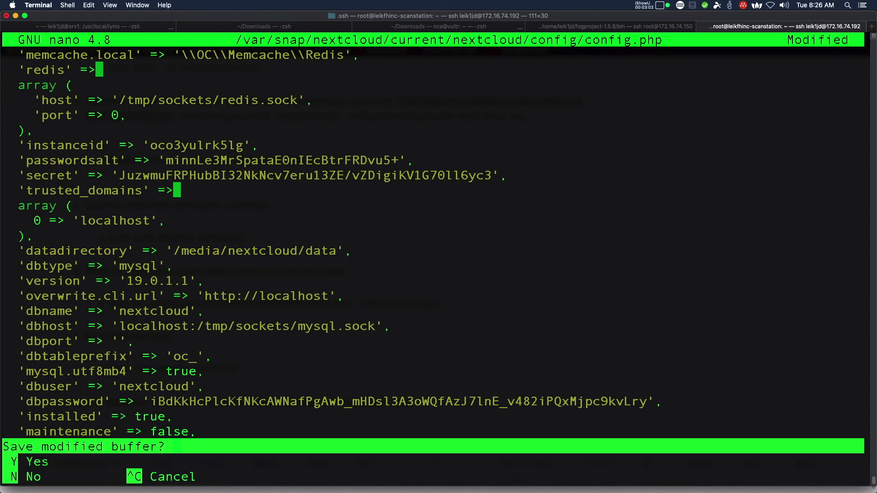
Confirm saving config.php and scroll the wiki to the next instruction.
key("y")
key("Return")
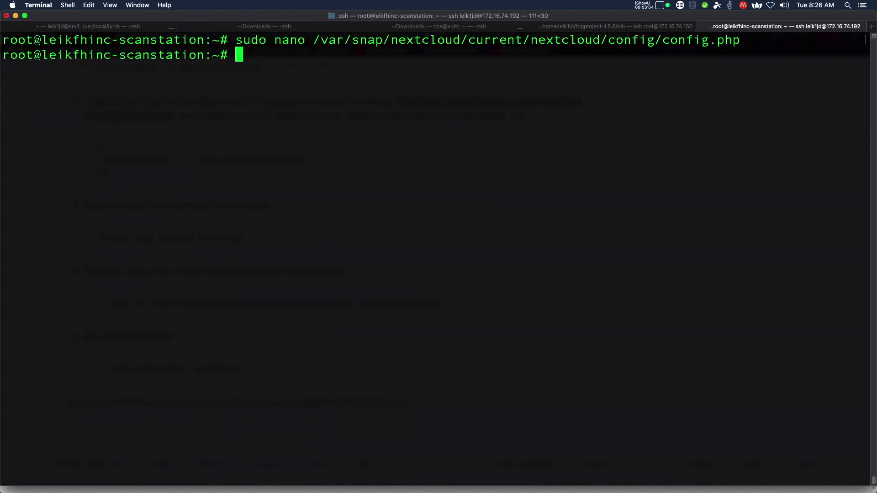
key("super+Tab")
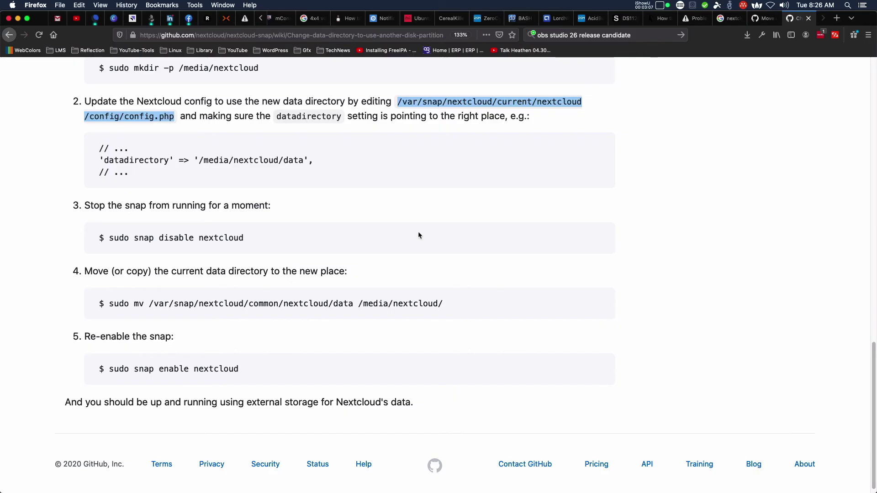
scroll(182, 201, "down", 1)
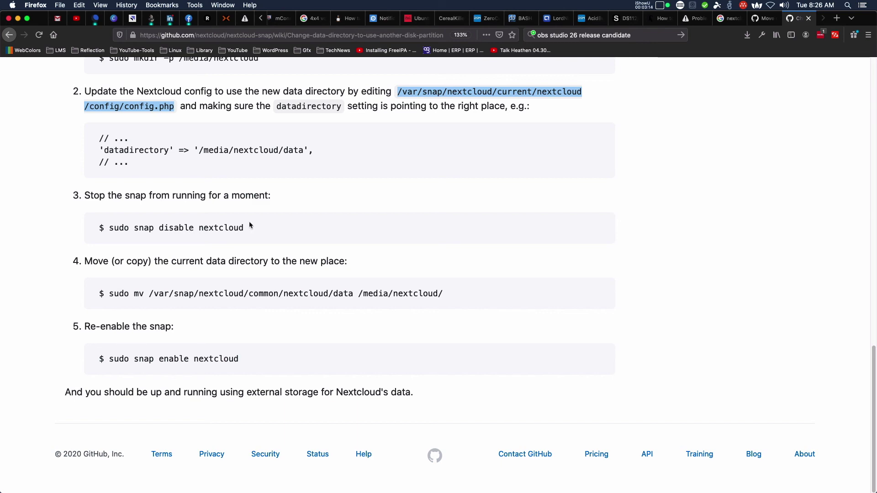
Run sudo snap disable nextcloud to stop the Nextcloud snap.
key("super+Tab")
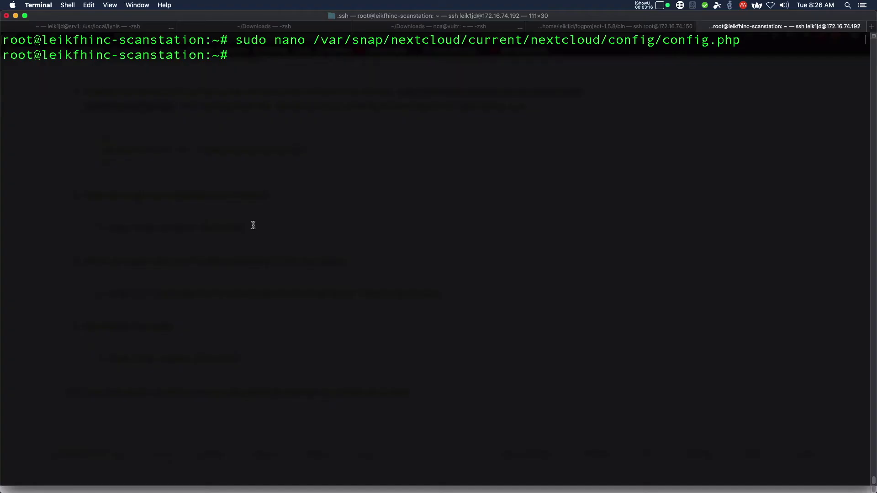
type("sudo snap disab")
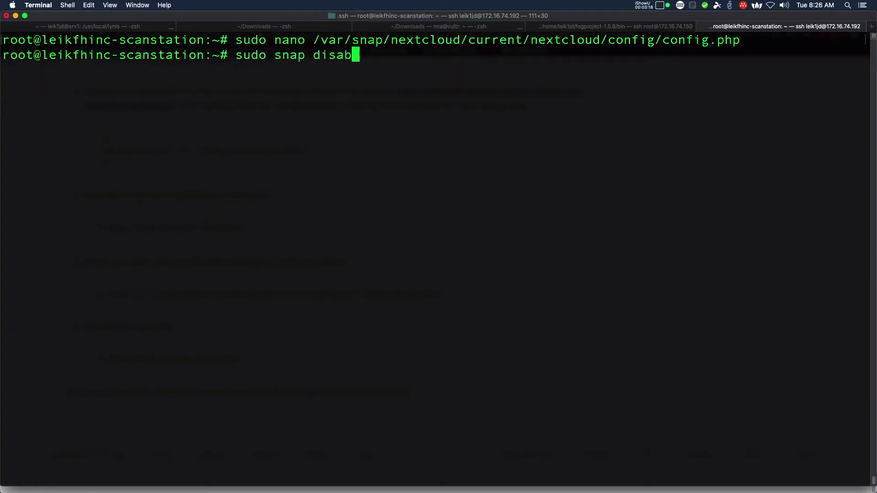
type("le nextcloud")
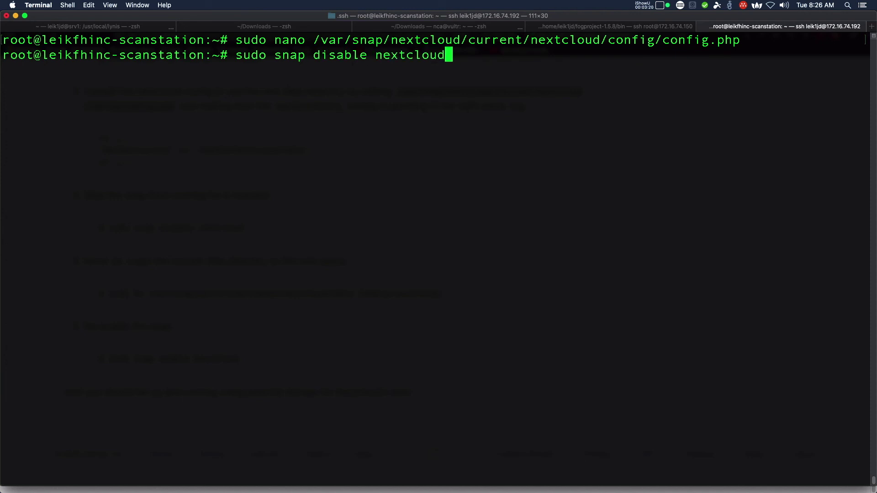
key("Return")
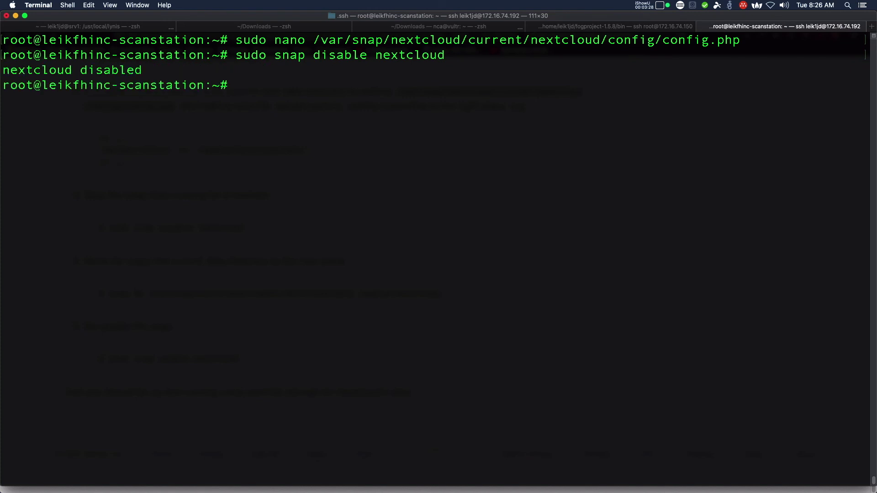
key("super+Tab")
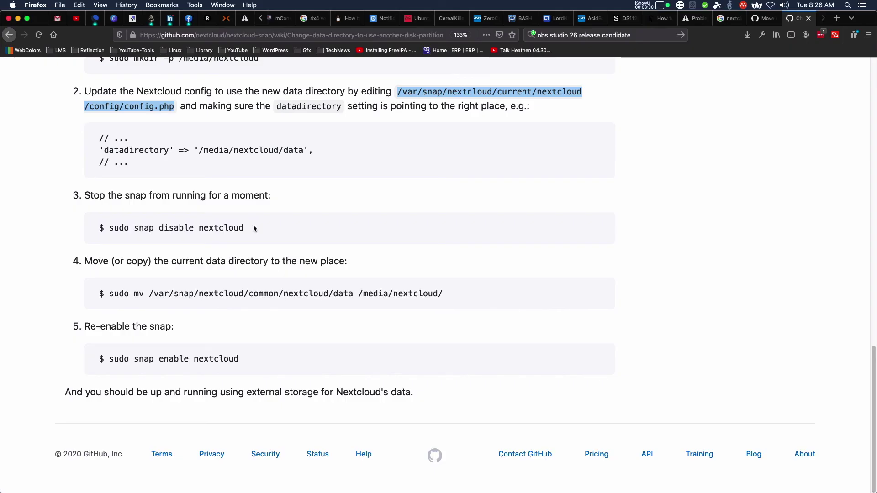
Copy the wiki's mv command and run it to move the data folder to /media/nextcloud.
triple_click(109, 295)
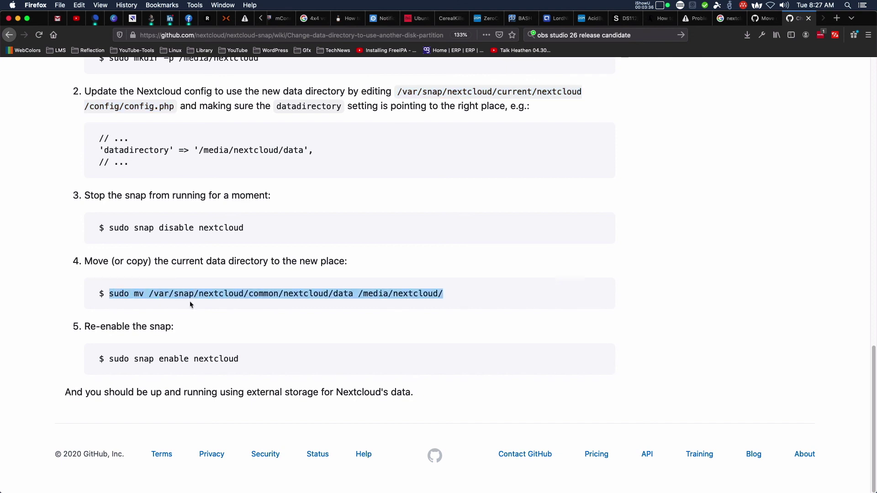
left_click_drag(190, 305, 452, 298)
key("super+Tab")
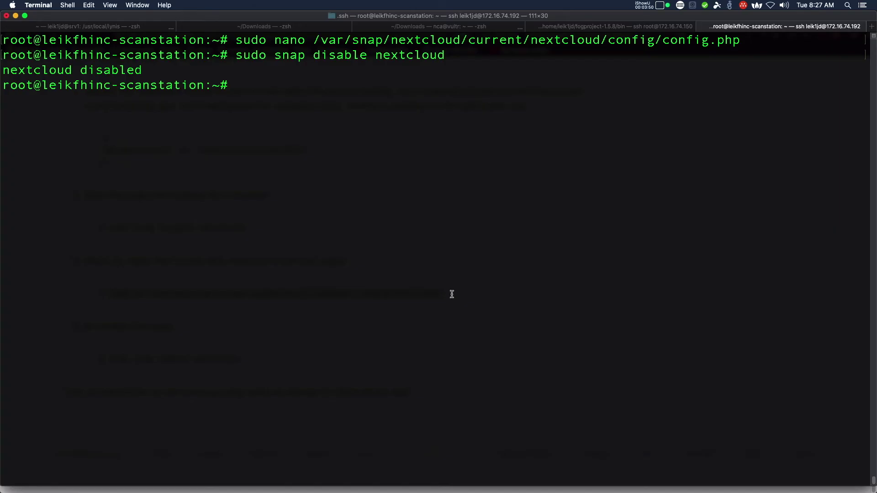
key("super+v")
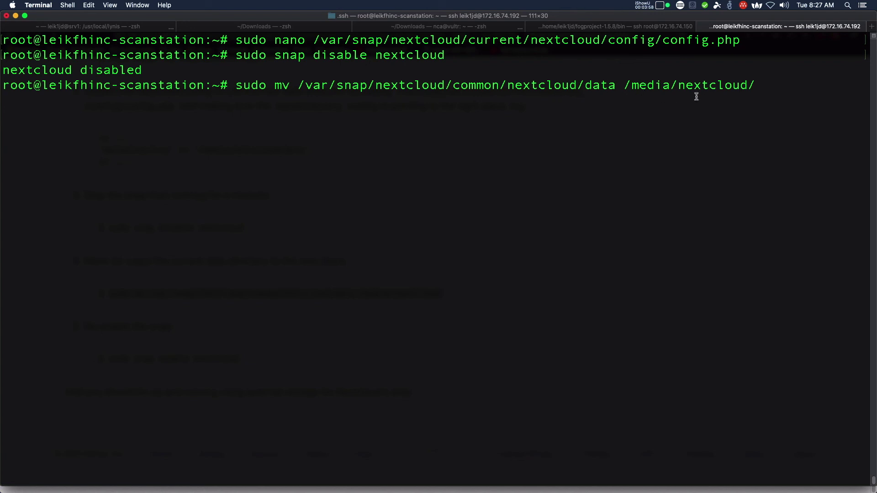
key("Return")
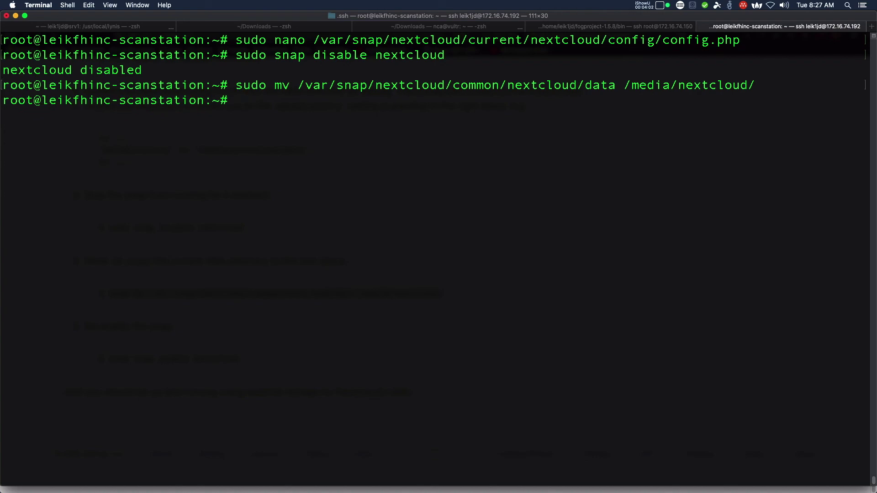
Copy the wiki's snap enable command and run it to re-enable Nextcloud.
key("super+Tab")
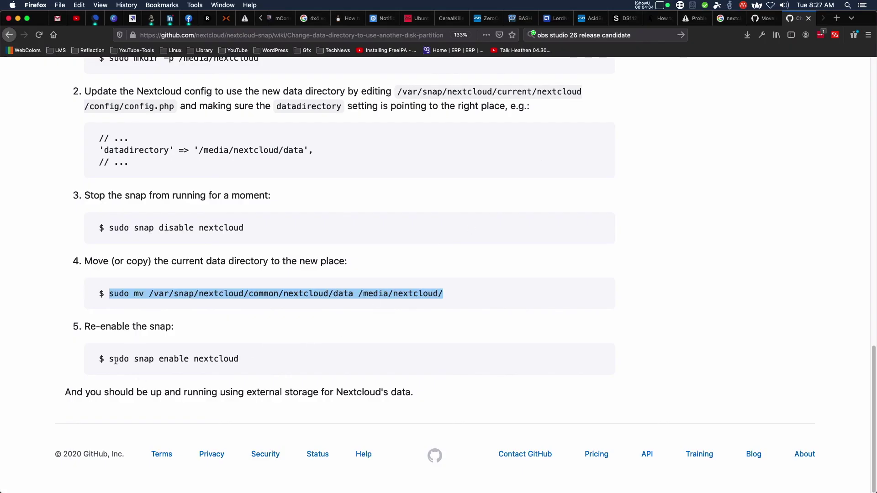
left_click_drag(110, 359, 240, 360)
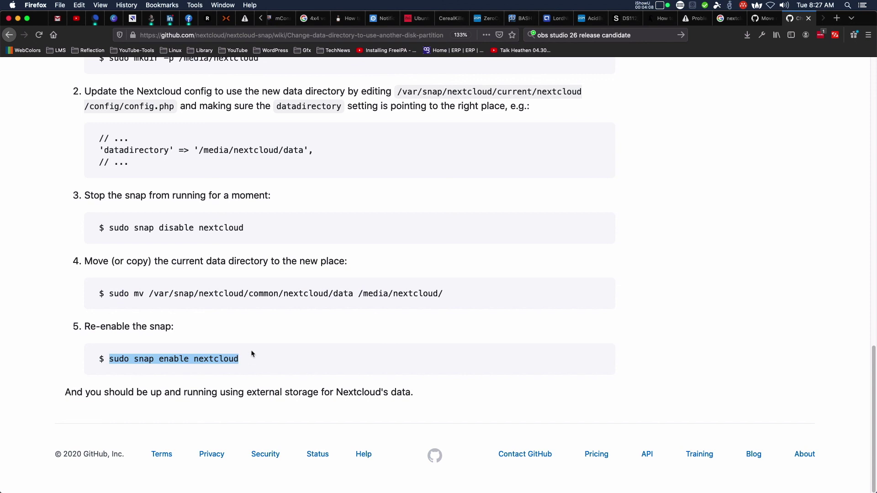
key("super+Tab")
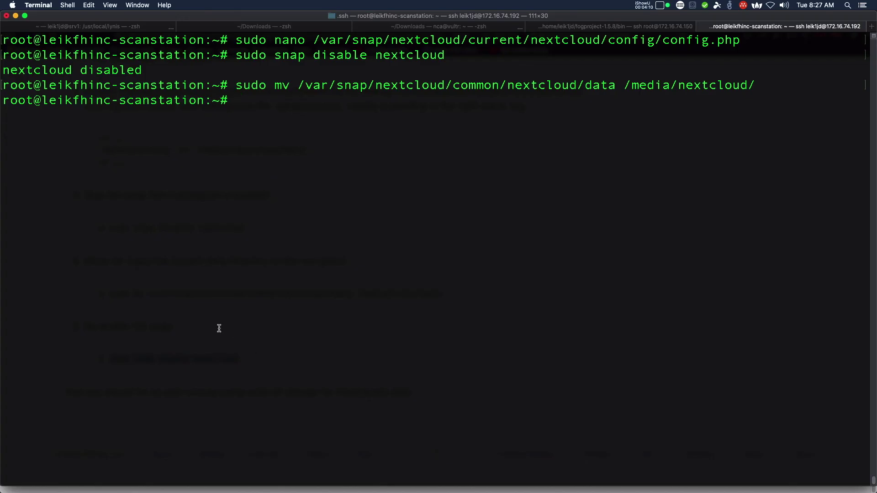
key("super+v")
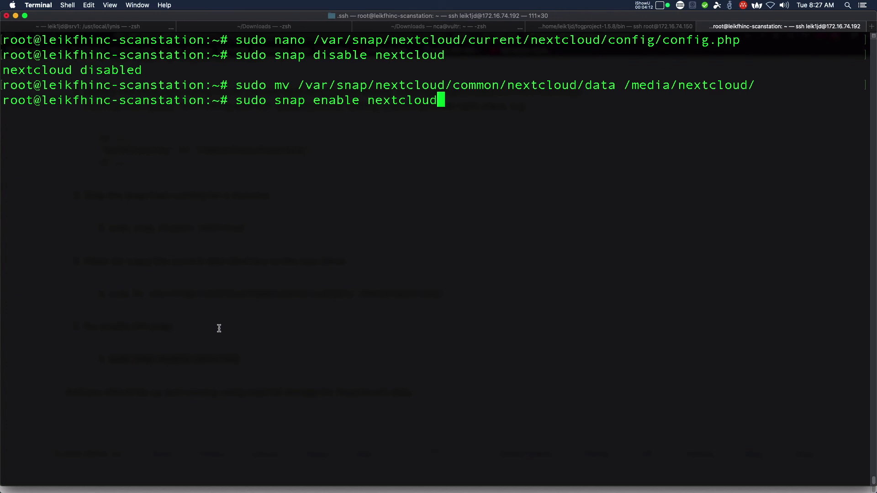
key("Return")
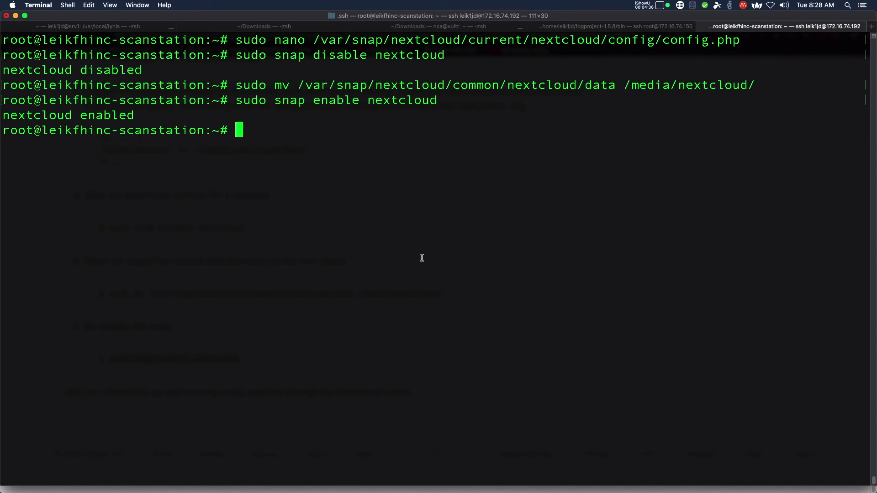
Change into /media/nextcloud/data and list its contents, spotting the admin user's folder.
type("cd /medi")
key("Tab")
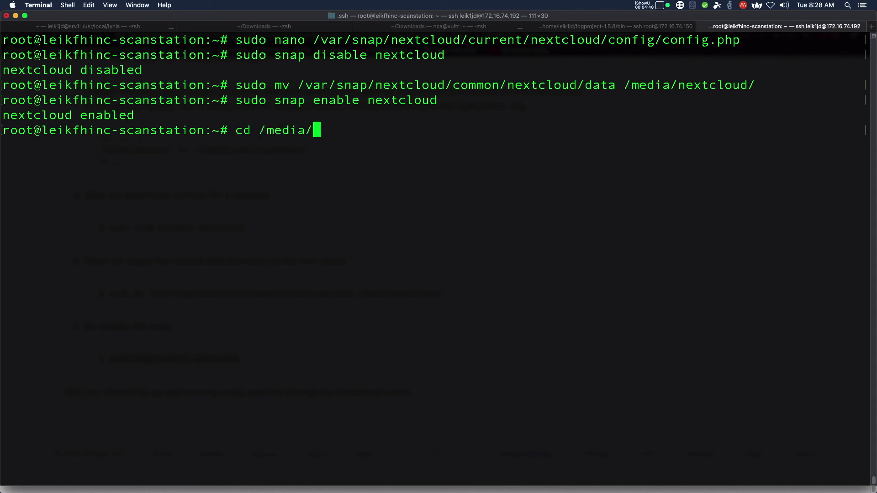
key("Tab")
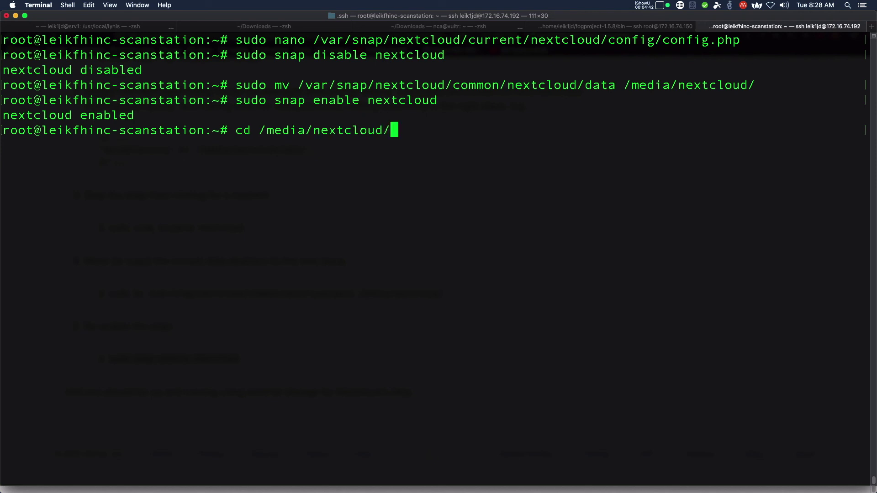
type("d")
key("Tab")
key("Return")
type("l")
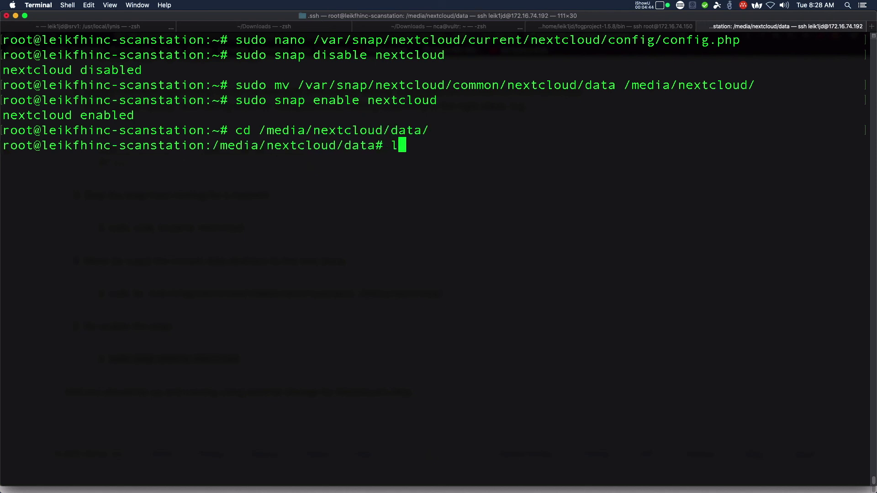
type("s")
key("Return")
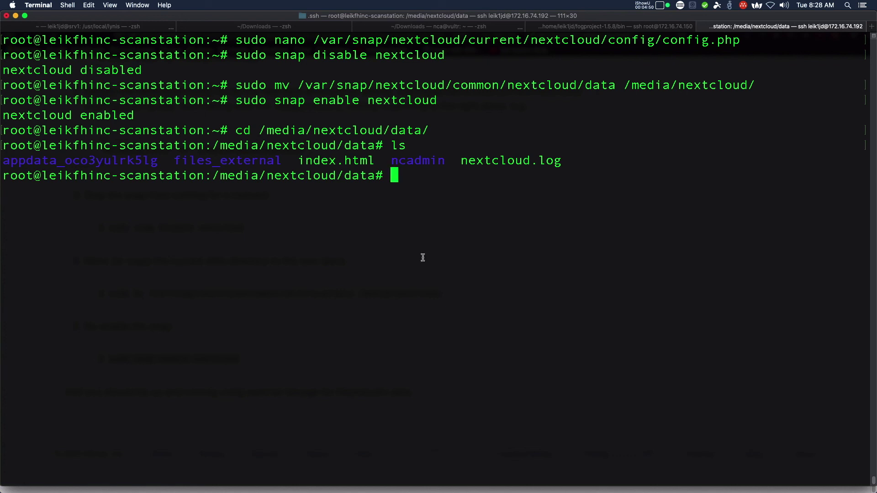
left_click_drag(386, 159, 454, 164)
left_click(434, 183)
Enter the admin user's folder and its files folder, listing each.
type("cd nx")
key("BackSpace")
type("c")
key("Tab")
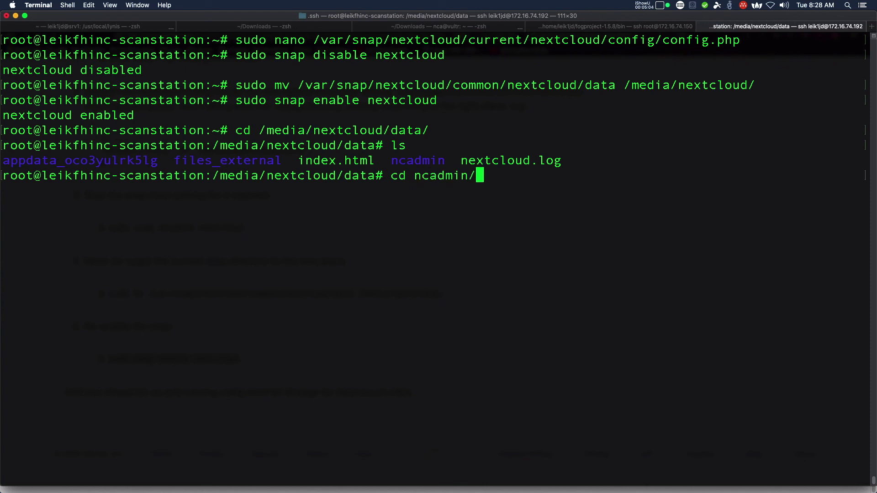
key("Return")
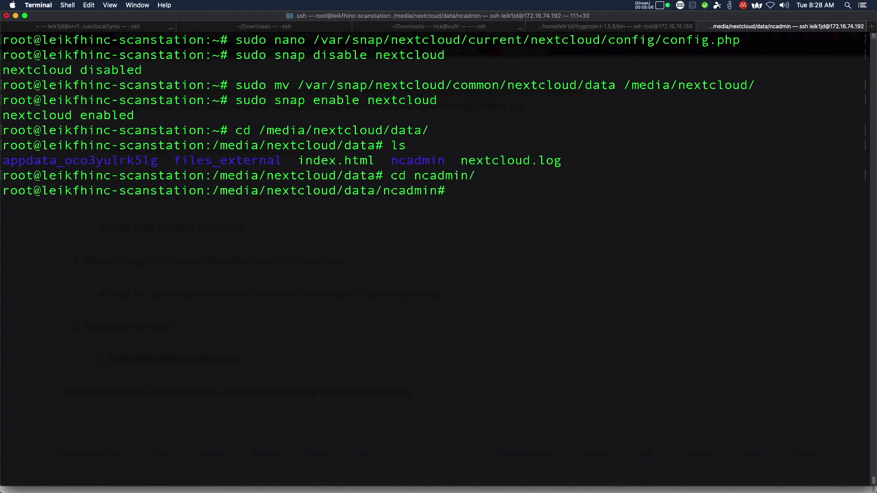
type("ls")
key("Return")
type("cd fi")
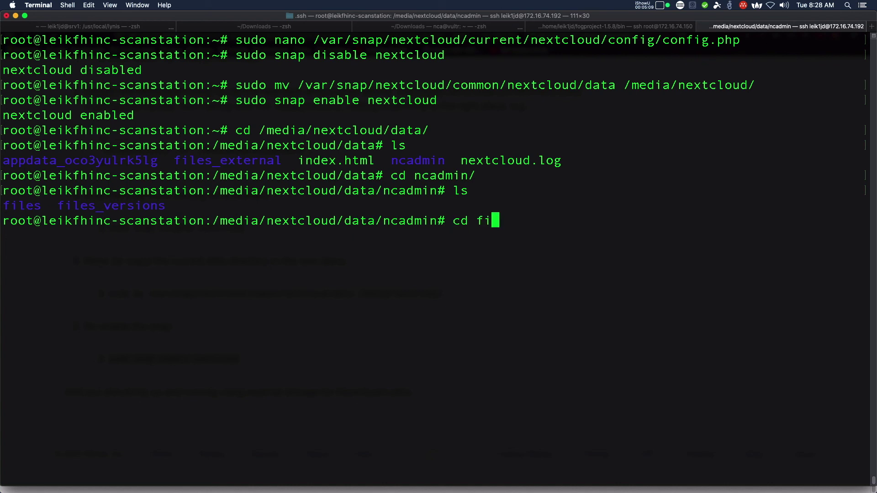
key("Tab")
key("Return")
type("ls")
key("Return")
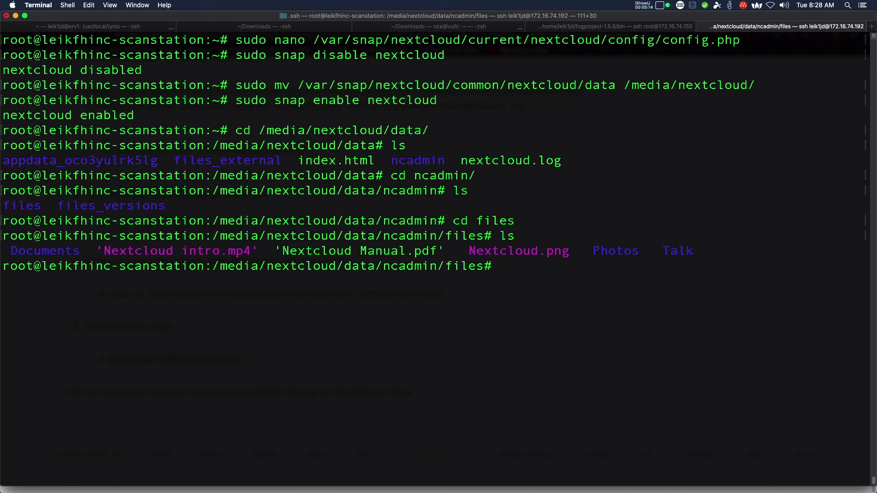
Enter Documents, list it to find NC Docs.md, and print the current path.
type("cd Docu")
key("Tab")
key("Return")
type("ls")
key("Return")
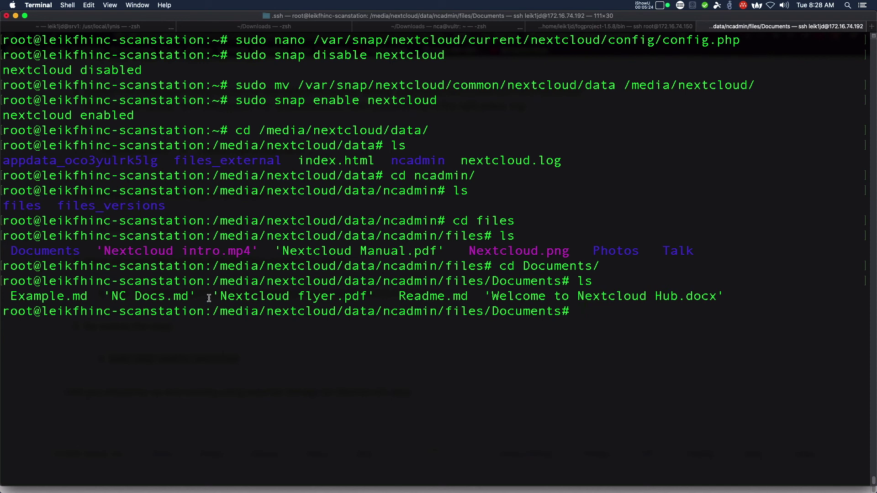
left_click_drag(206, 297, 105, 294)
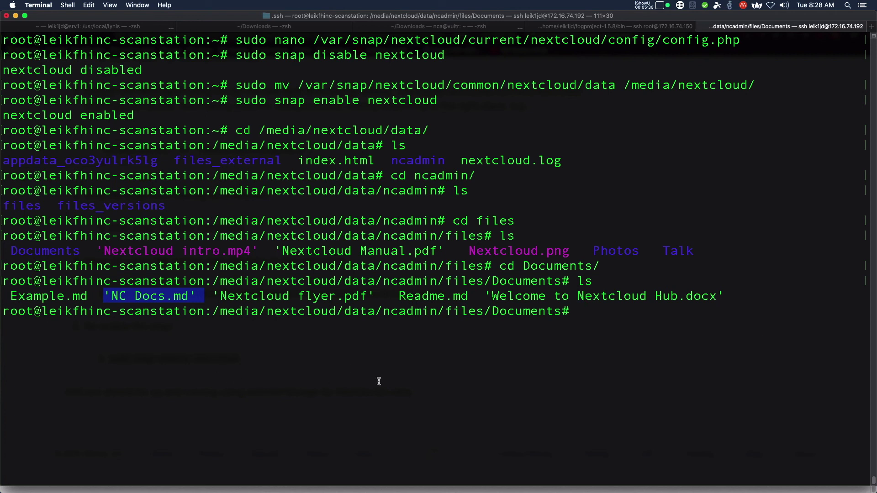
type("pwd")
key("Return")
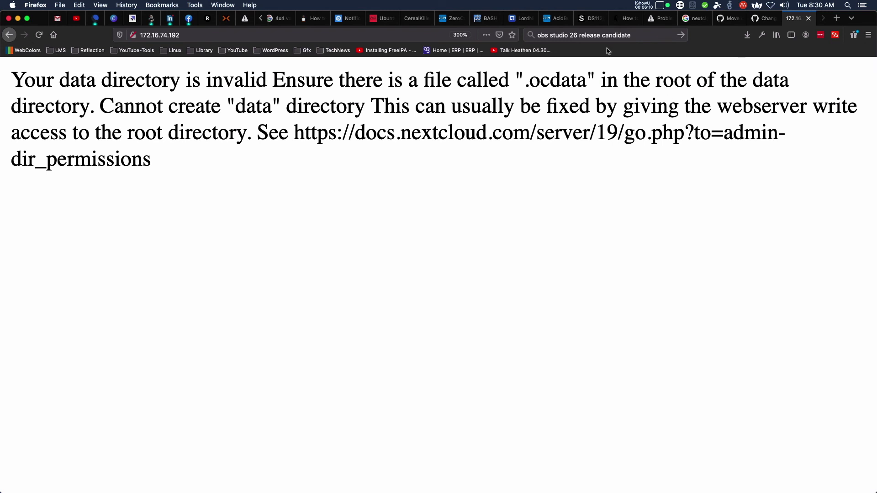
Highlight the missing .ocdata file name and documentation link in the error message.
left_click_drag(525, 83, 590, 82)
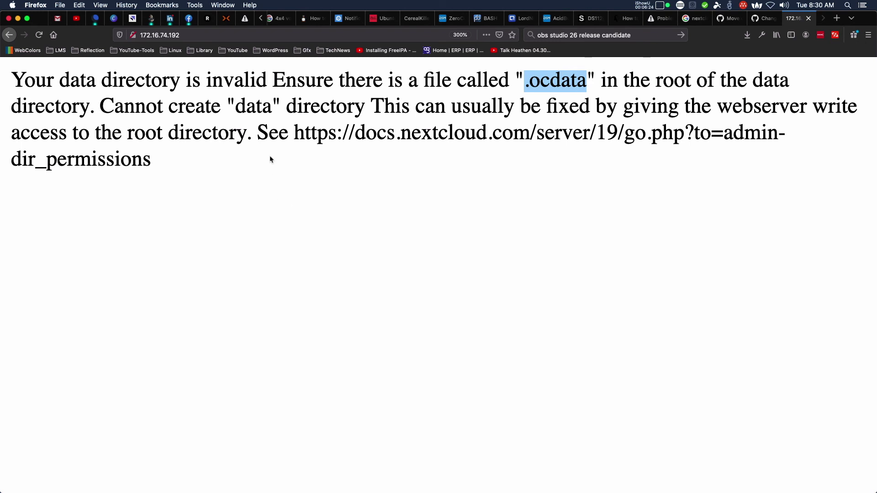
left_click(296, 132)
left_click_drag(296, 131, 318, 165)
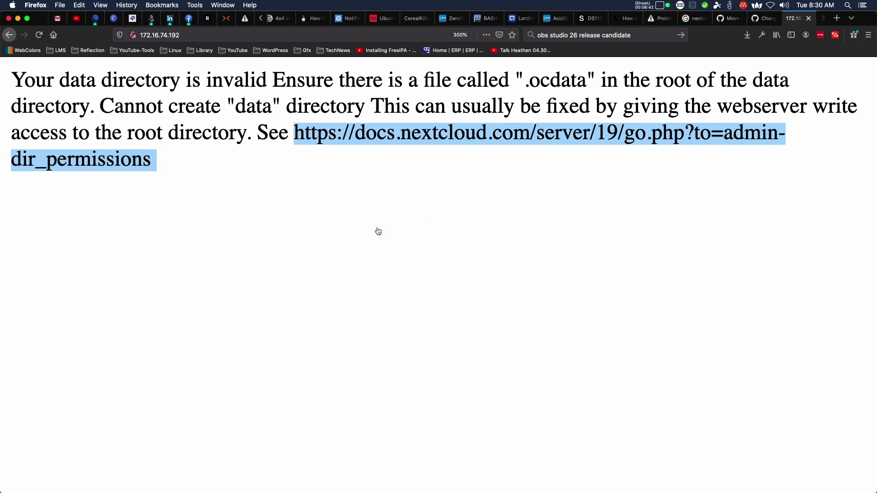
key("super+Tab")
Retry the failing cd.. command, then list Documents and print the current path.
left_click(564, 152)
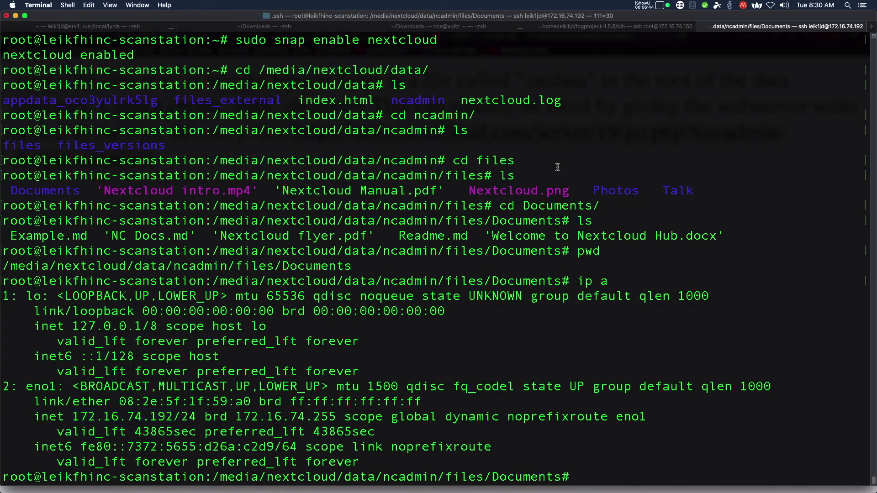
type("c")
type("d")
type("..")
key("Return")
key("Up")
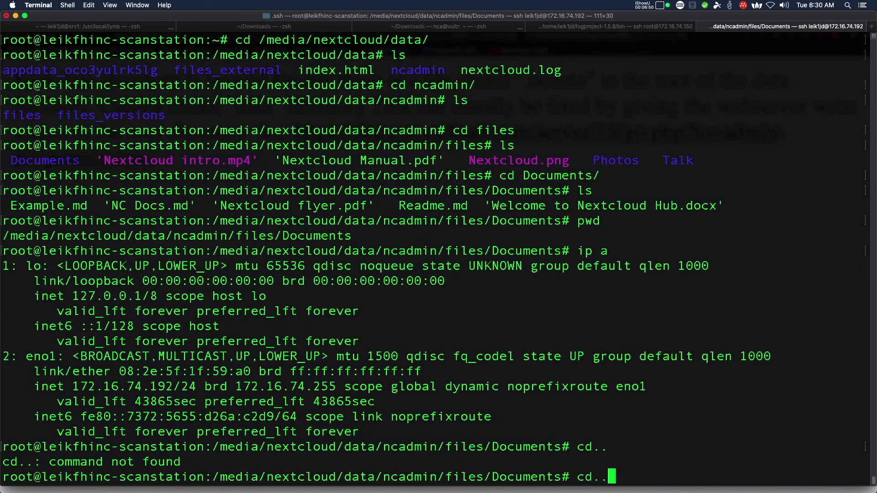
key("Return")
key("Up")
key("Return")
key("Up")
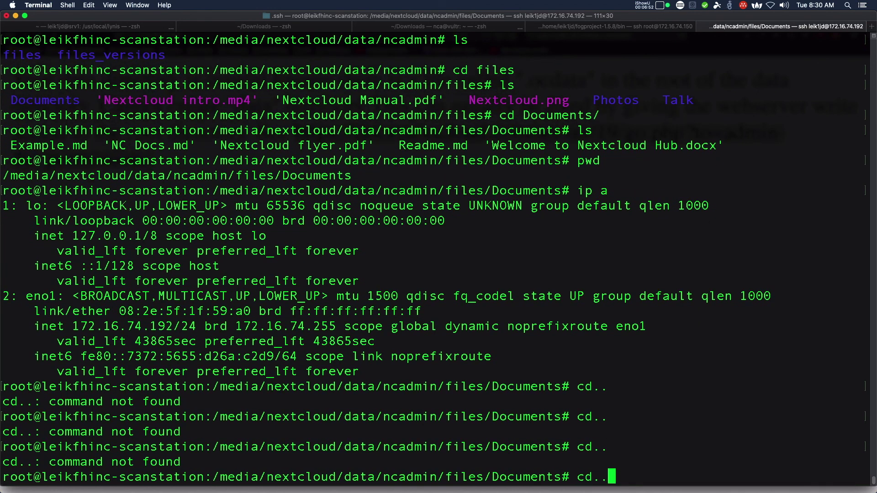
key("Return")
type("ls")
key("Return")
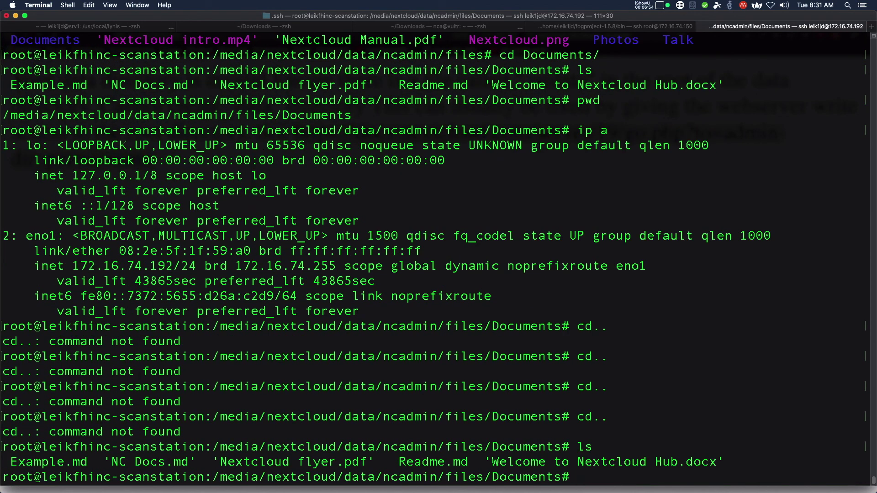
type("pwd")
key("Return")
Go up three levels to /media/nextcloud/data and run ls -lah, spotting root-owned .ocdata.
type("cd ..")
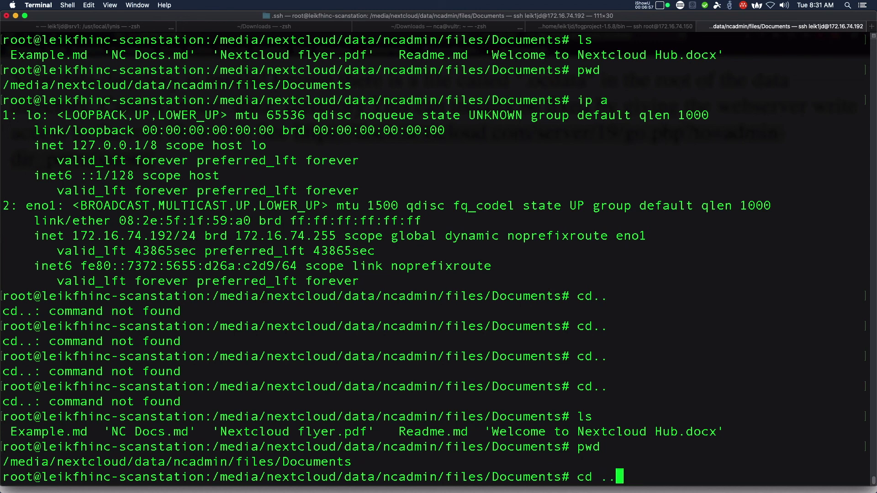
key("Return")
type("cd ..")
key("Return")
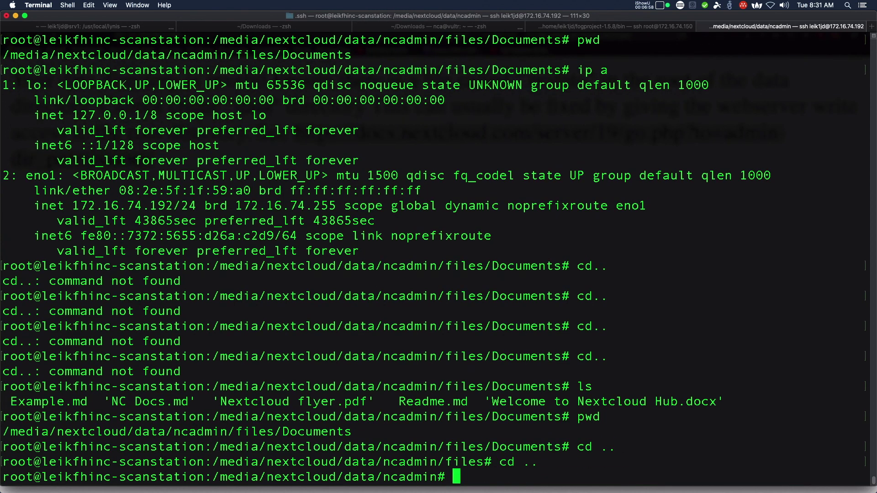
type("cd ..")
key("Return")
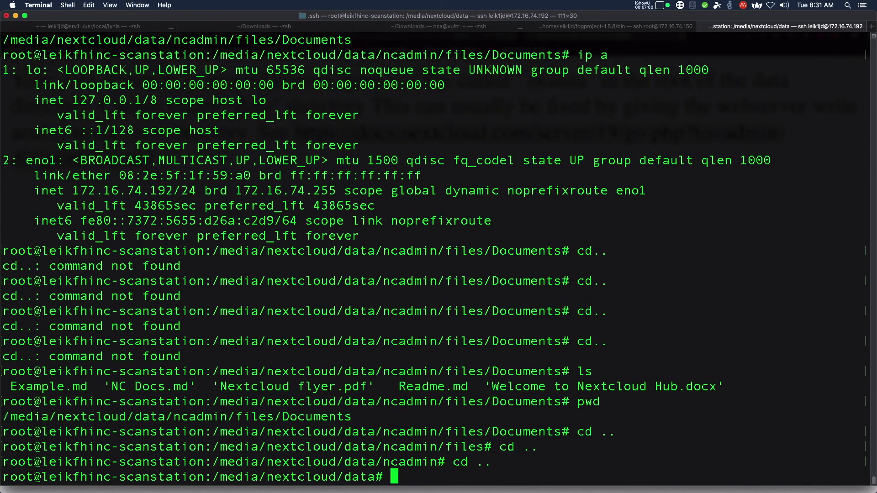
type("ls -lah")
key("Return")
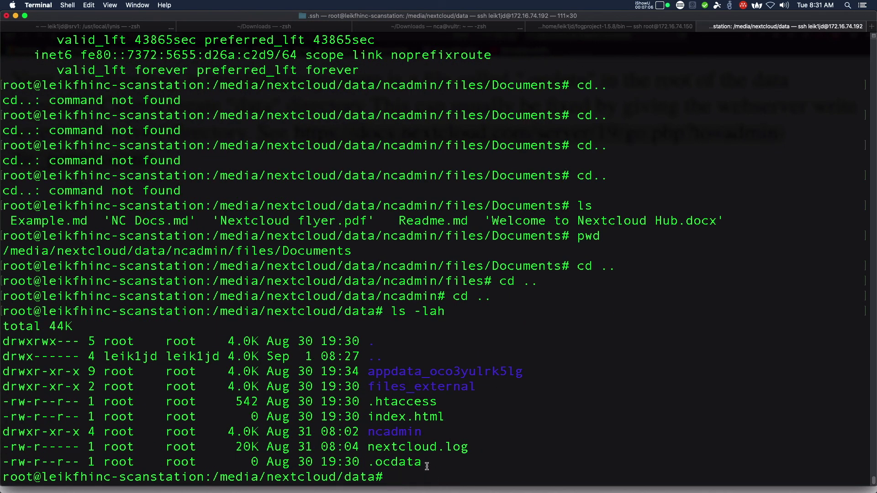
left_click_drag(427, 466, 369, 463)
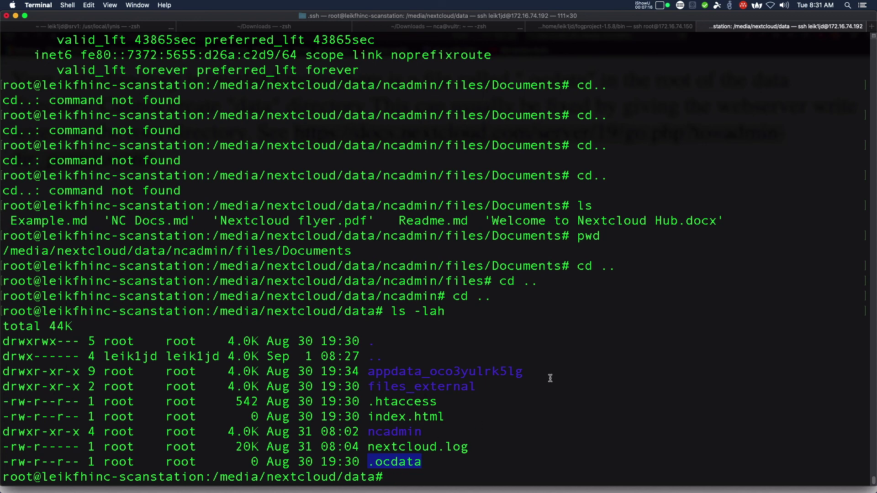
key("super+Tab")
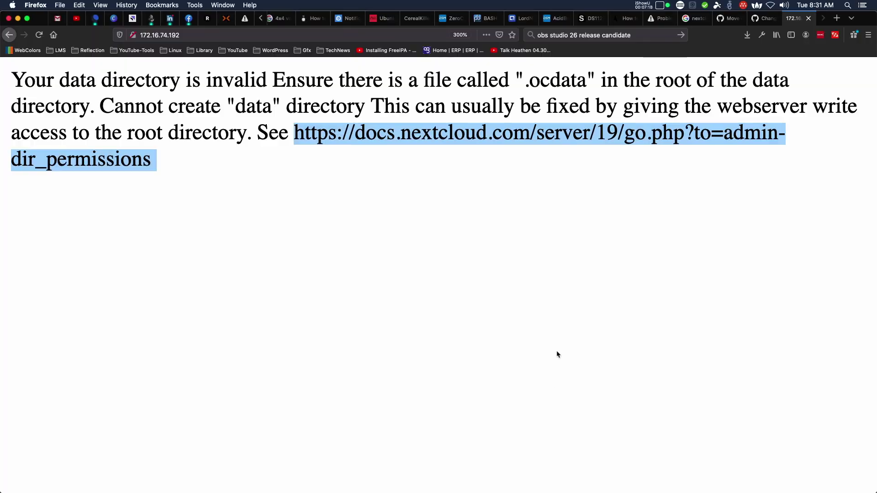
Open the admin-dir_permissions documentation link and scroll to its Data directory location section.
right_click(374, 135)
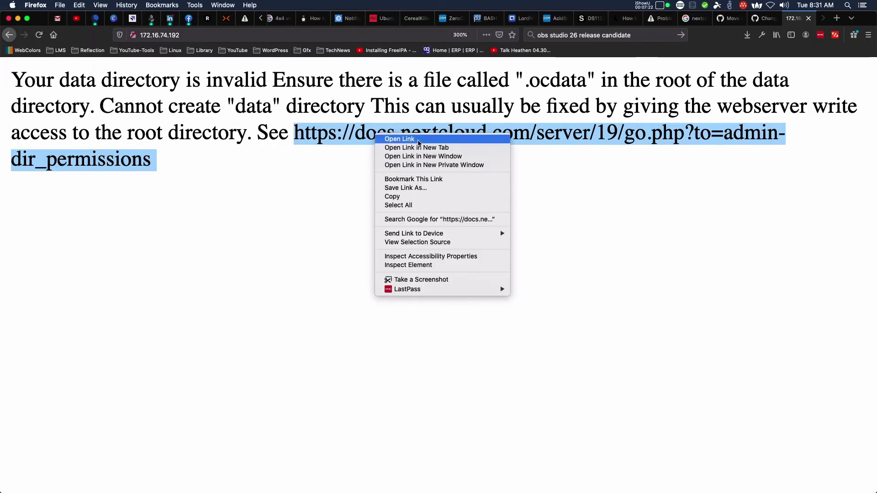
left_click(418, 139)
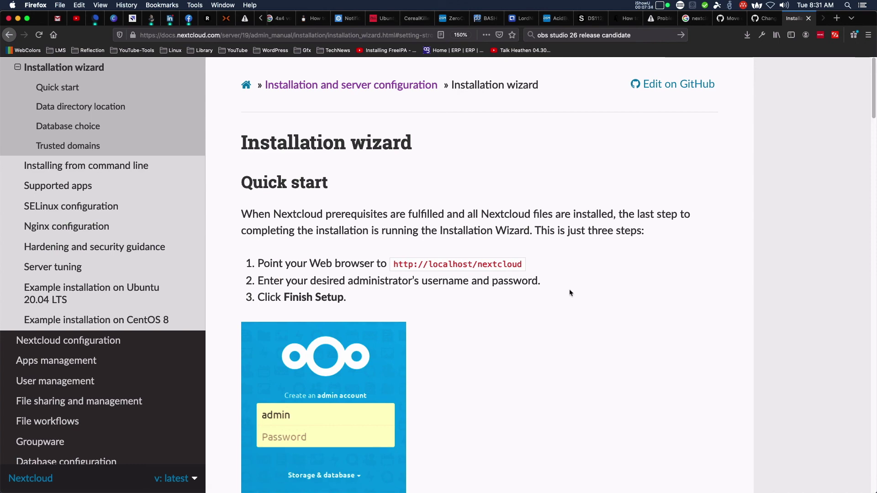
scroll(569, 289, "down", 10)
scroll(569, 292, "down", 5)
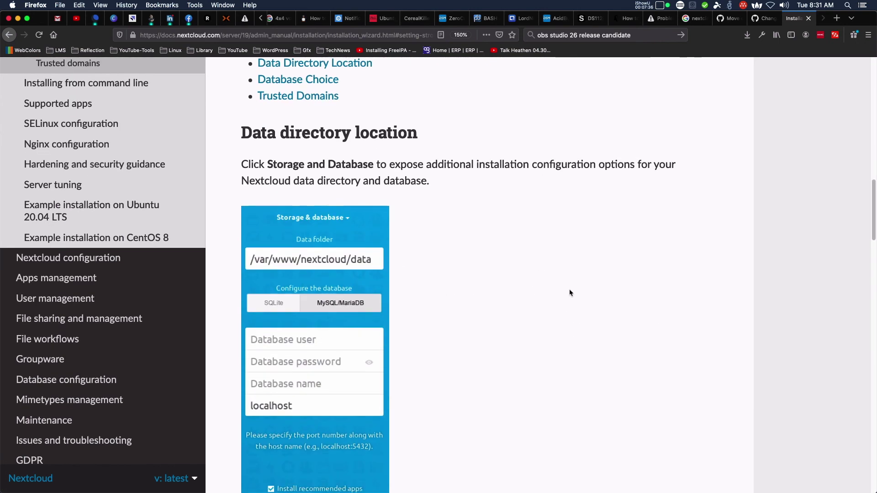
scroll(569, 293, "down", 5)
scroll(569, 292, "down", 5)
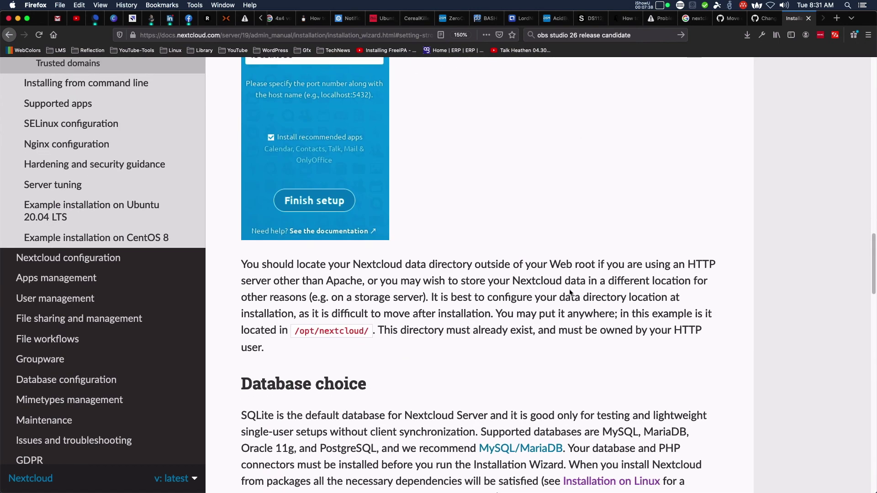
scroll(569, 293, "up", 2)
scroll(570, 292, "up", 15)
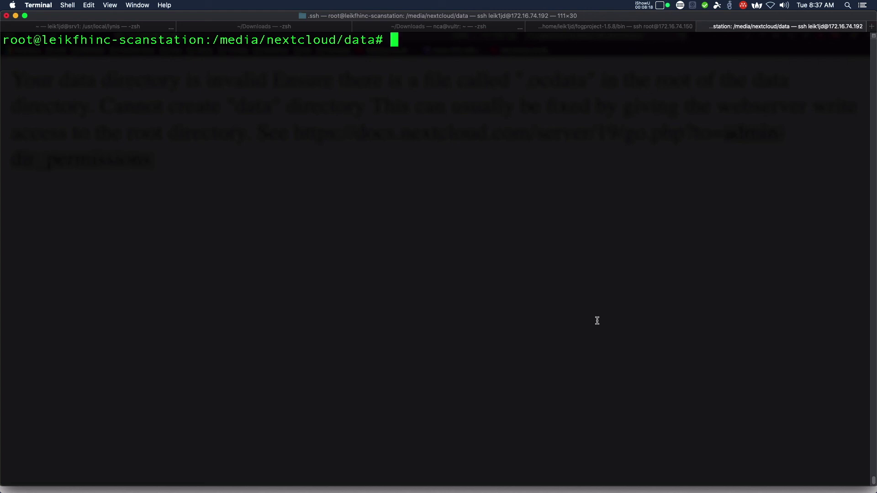
Move up two directory levels with cd .. to reach /media.
type("cd ..")
key("Return")
key("Up")
key("Return")
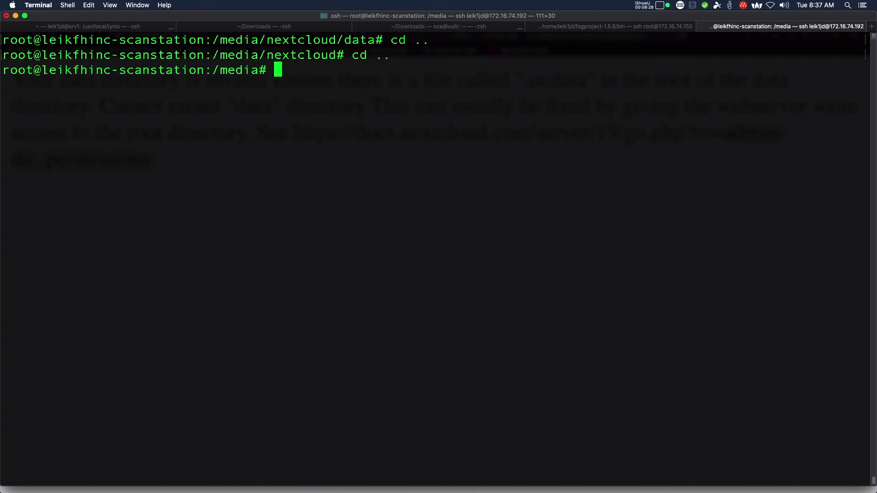
Recursively set www-data:www-data ownership on nextcloud/ with sudo chown -R.
type("sudo chown ")
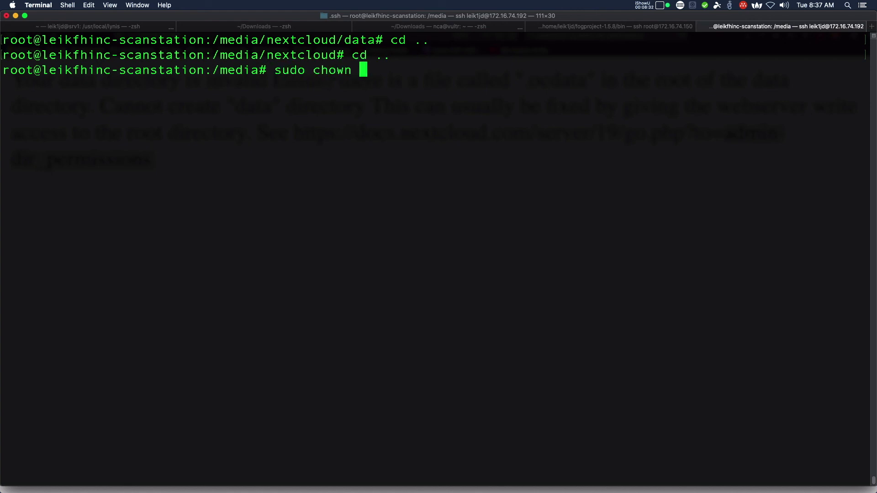
type("-R www-data")
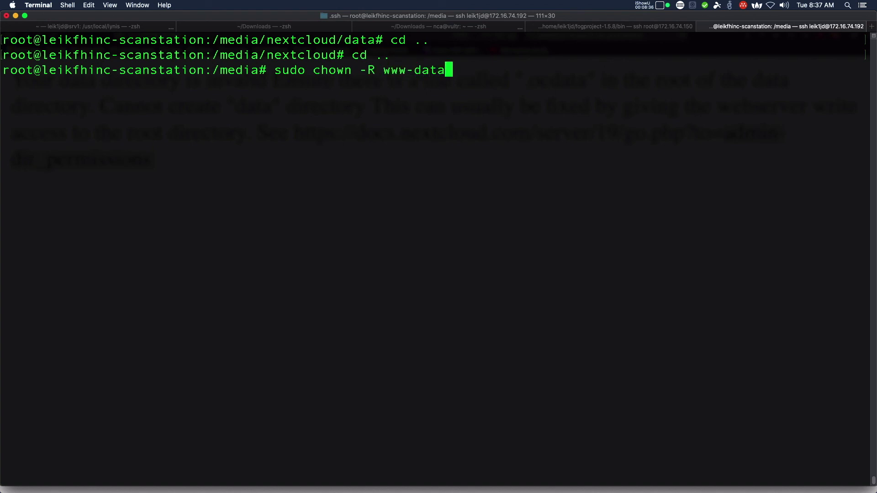
type(":www-data ")
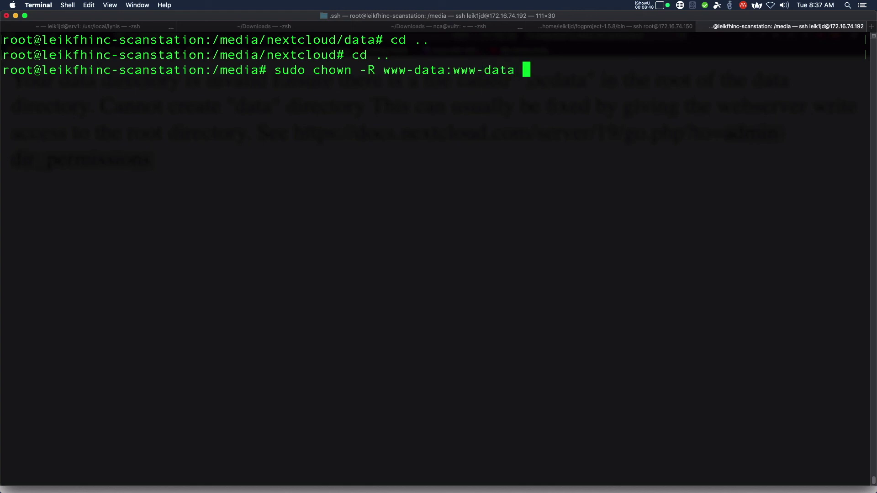
type("next")
key("Tab")
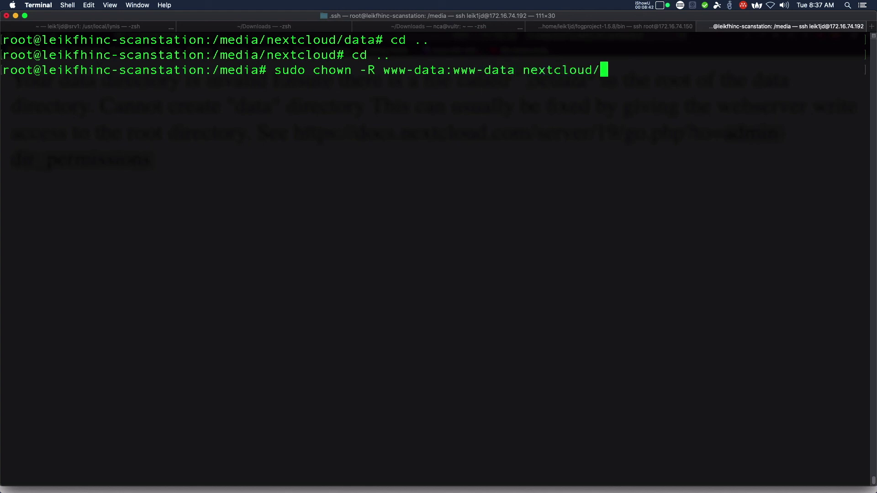
key("Return")
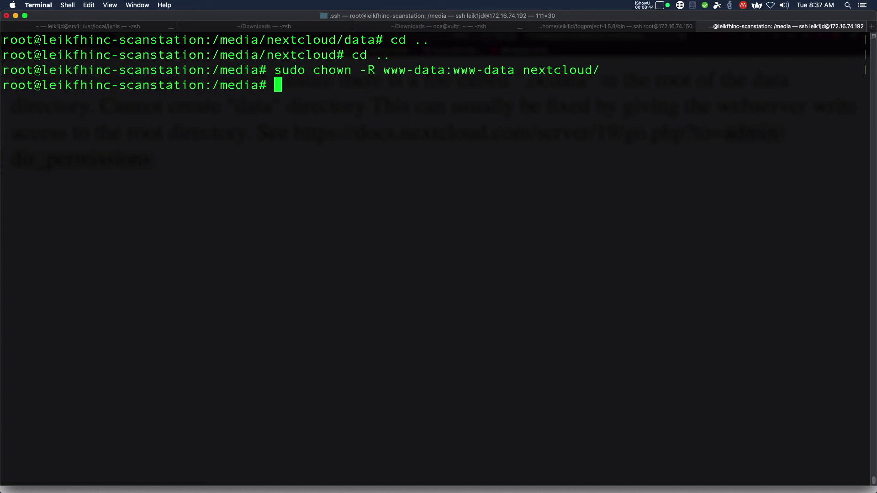
type("sudo fi")
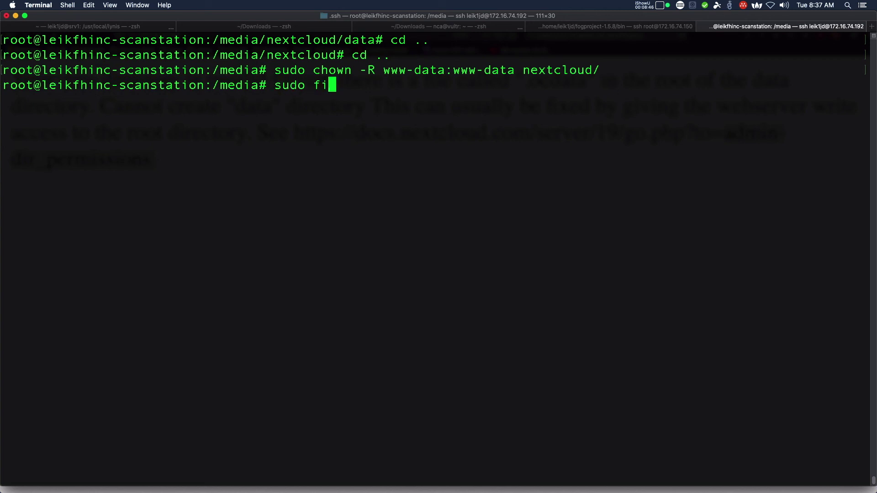
type("nd nextcloud")
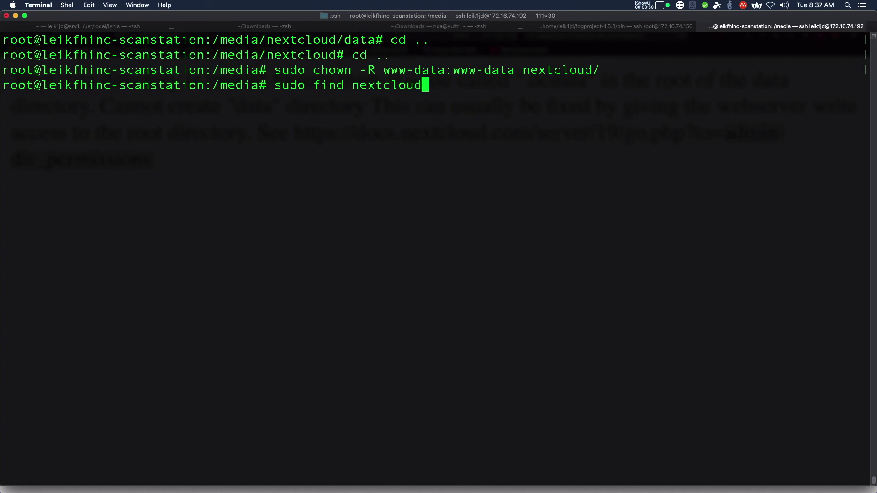
type("/ -type")
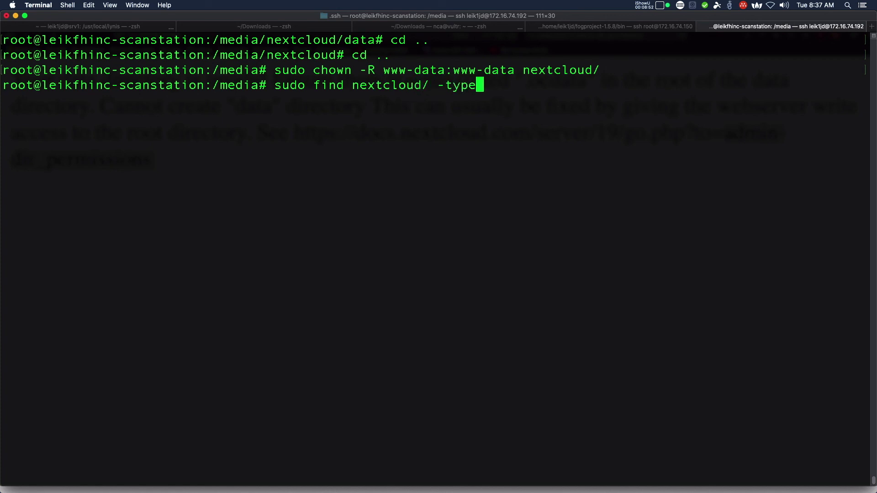
type(" d -exe")
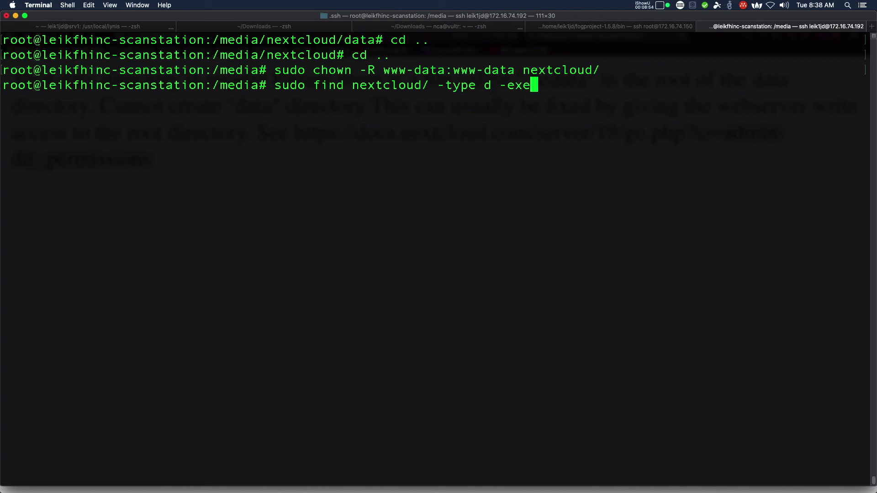
type("c chmod 750 ")
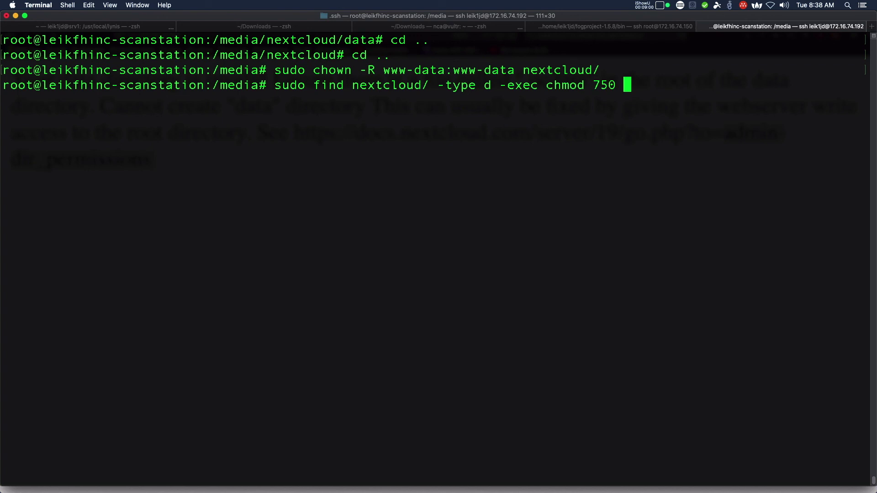
type("{}}")
Try running the find command that sets every nextcloud/ directory to mode 750.
key("BackSpace")
type(";")
key("Return")
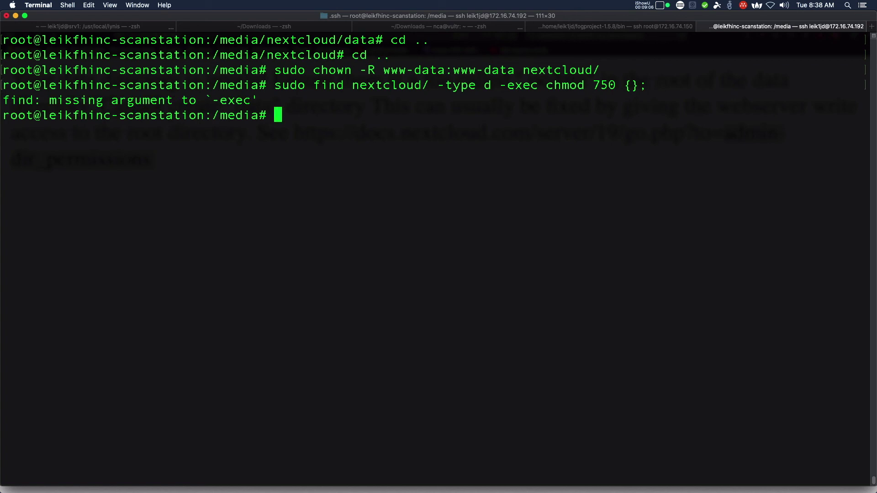
key("Up")
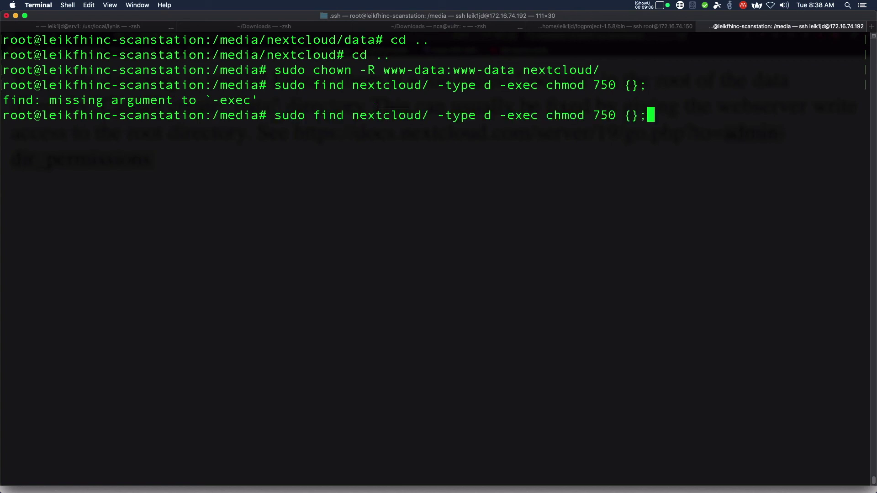
key("Left")
key("Left")
key("Left")
key("Left")
key("Left")
key("Left")
key("Left")
key("Left")
key("Left")
key("Left")
key("Left")
key("Left")
key("Left")
key("Left")
key("Left")
key("Left")
key("Left")
key("Left")
type("-")
key("Return")
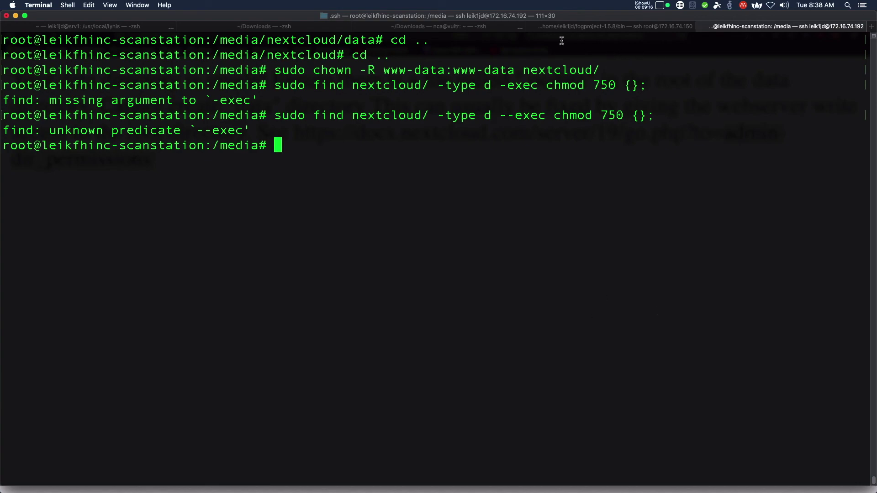
Consult the Nextcloud upgrade docs, then rerun the directory chmod 750 find with an escaped \; terminator.
key("super+Tab")
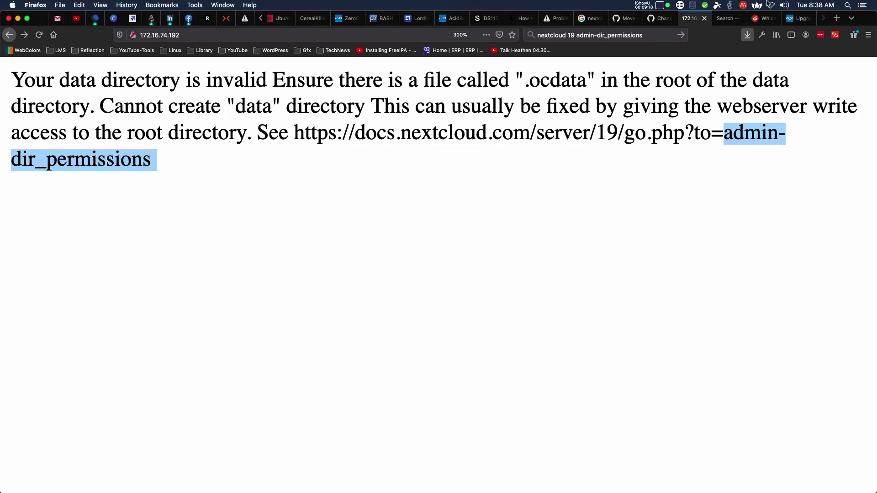
left_click(798, 18)
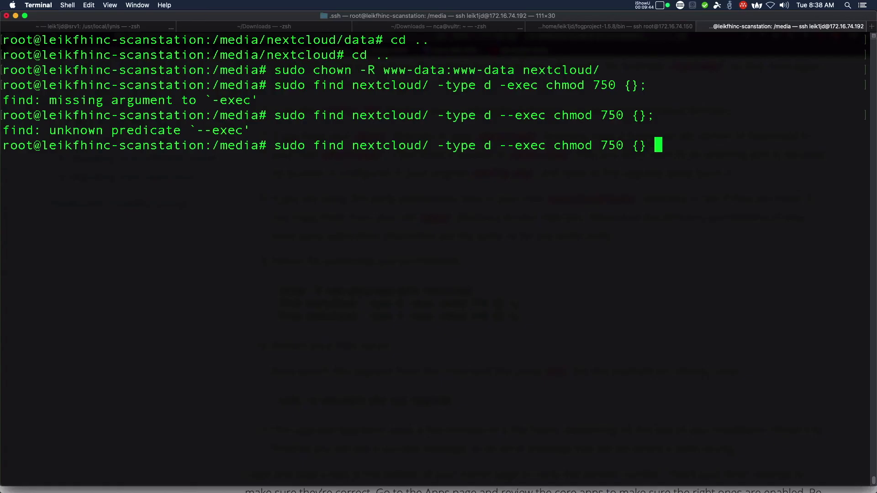
type("\\;")
key("Return")
key("Up")
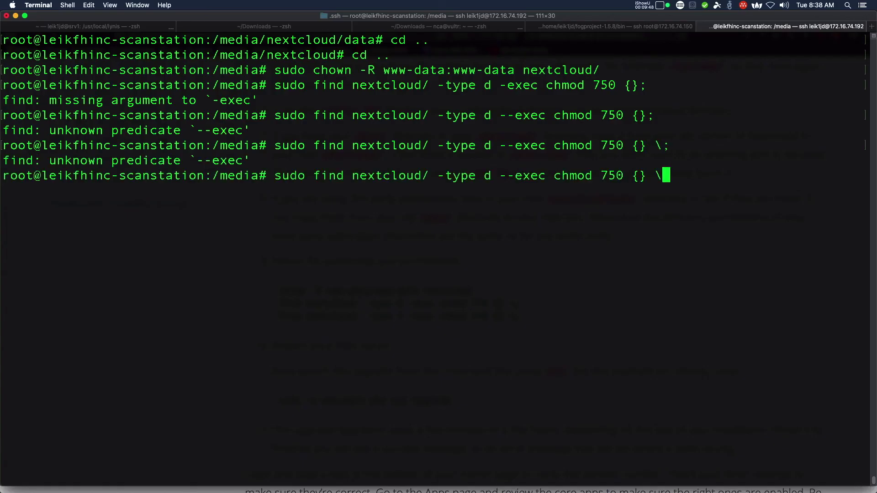
key("Left")
key("Left")
key("Left")
key("Left")
key("Left")
key("Left")
key("Left")
key("Left")
key("Left")
key("Left")
key("Left")
key("Left")
key("Left")
key("Left")
key("Left")
key("Left")
key("Left")
key("Left")
key("Left")
key("Left")
key("BackSpace")
key("Return")
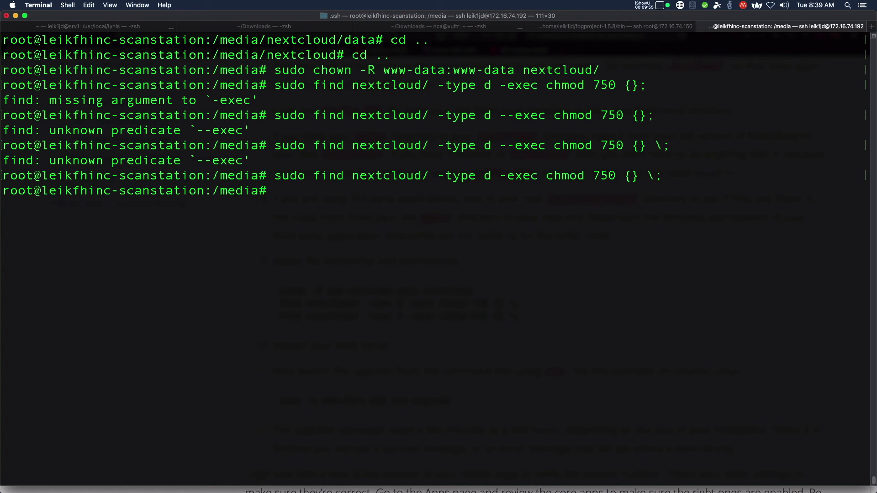
Set every file under nextcloud/ to mode 640 with sudo find -type f -exec chmod 640 {} \;.
type("sudo find nextcloud/")
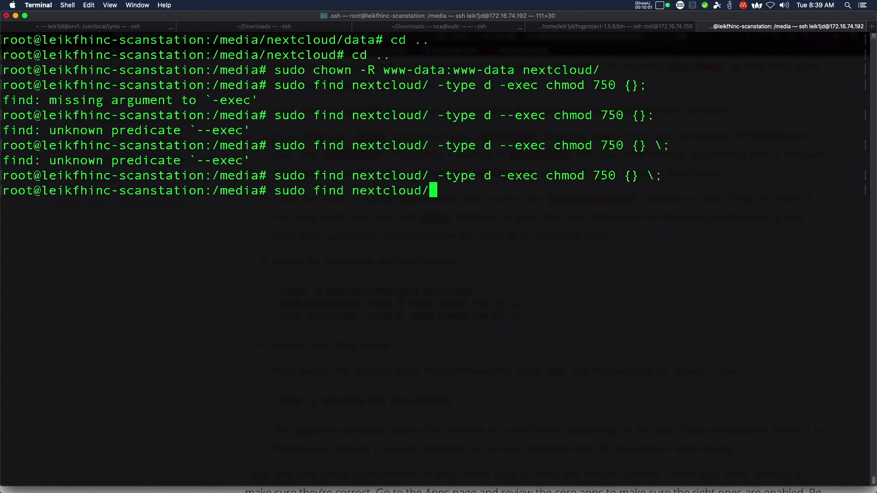
type(" -type f -exec")
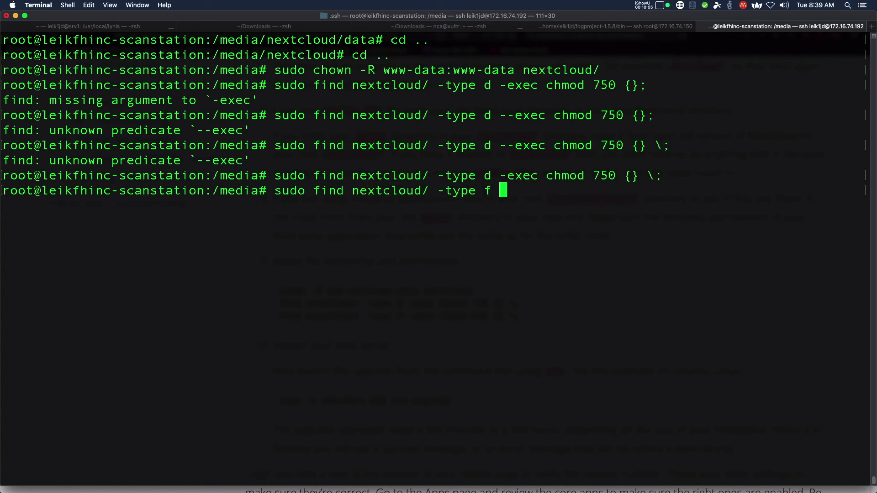
type(" chomod")
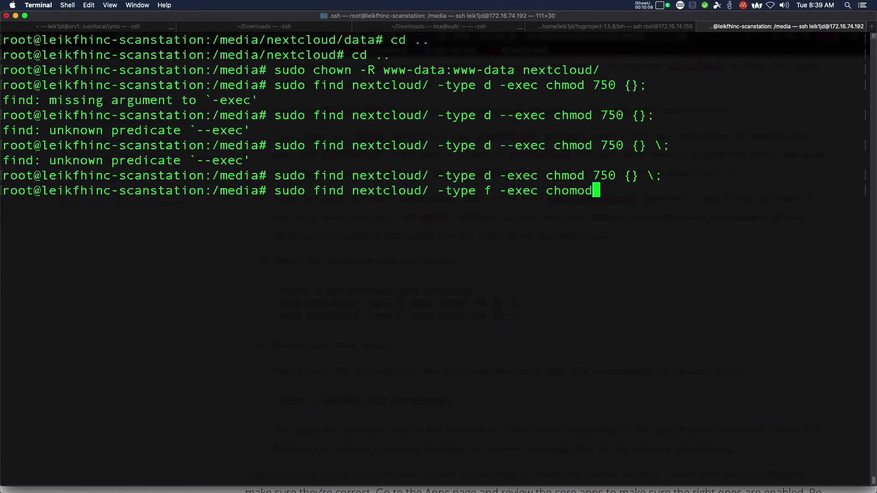
key("BackSpace")
key("BackSpace")
key("BackSpace")
key("BackSpace")
type("mod 640 ")
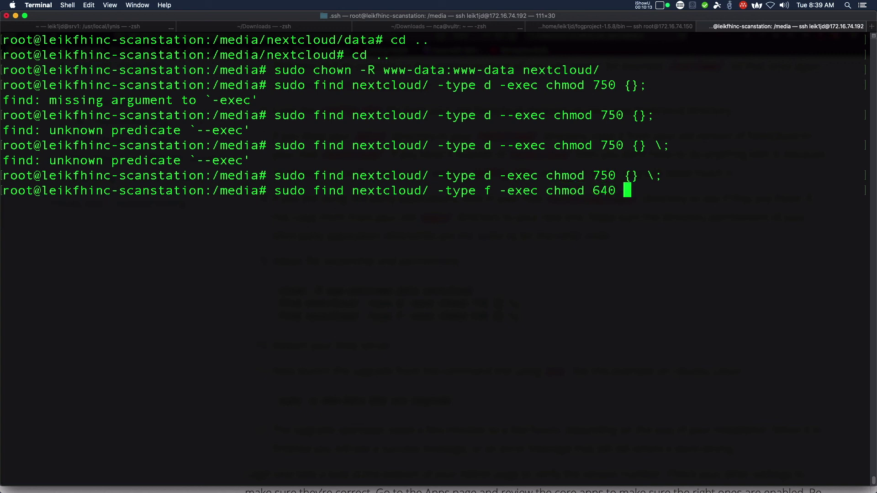
type("{} \\;")
key("Return")
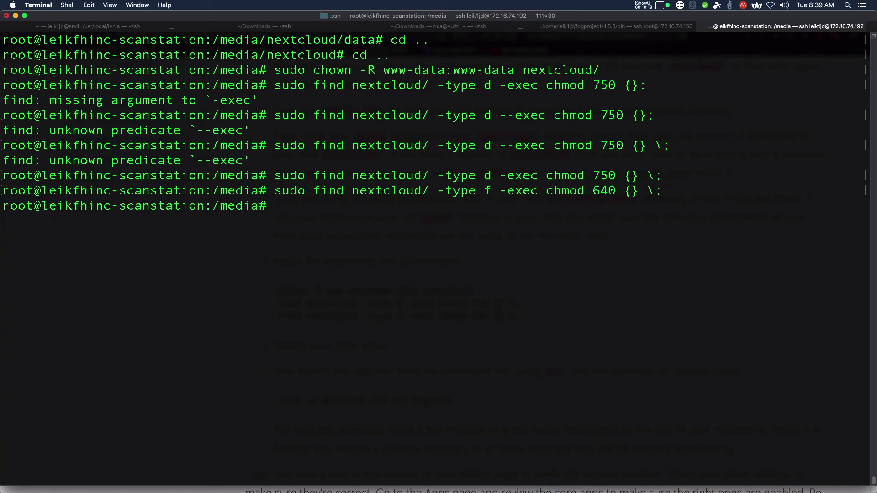
Disable the nextcloud snap with sudo snap disable nextcloud, fixing the misspelled name.
type("sudo snap disable nex")
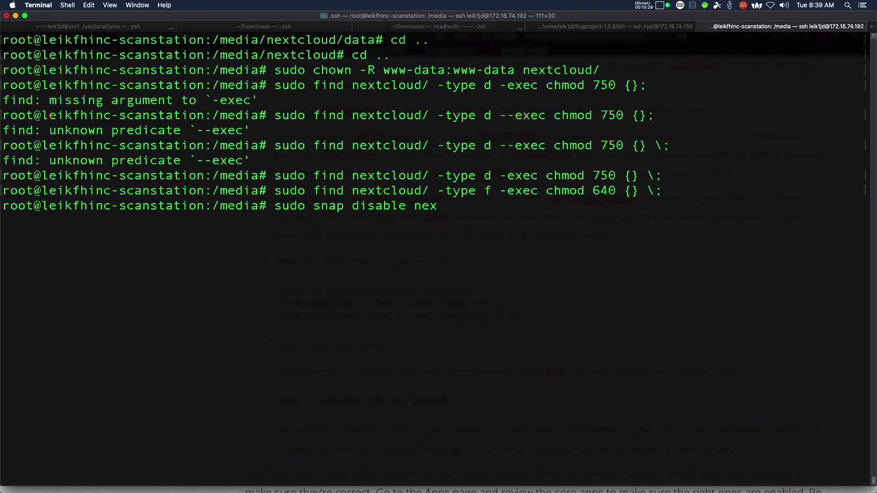
type("cloud")
key("Return")
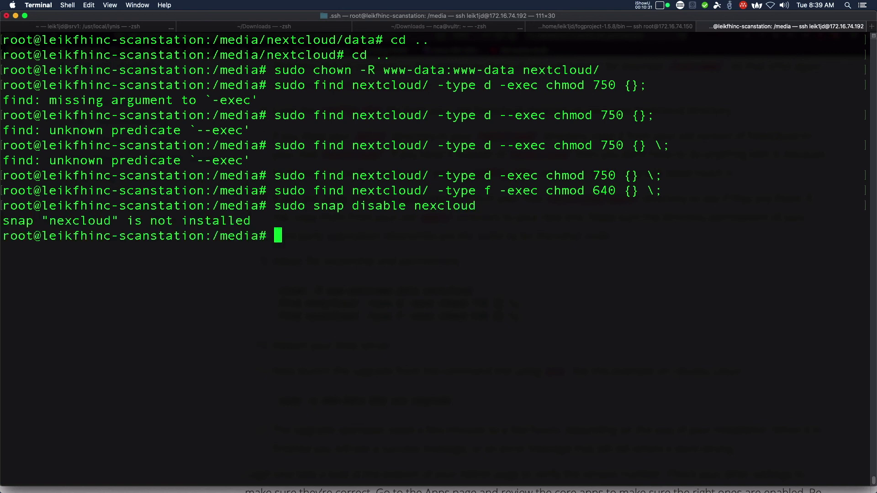
key("ctrl+l")
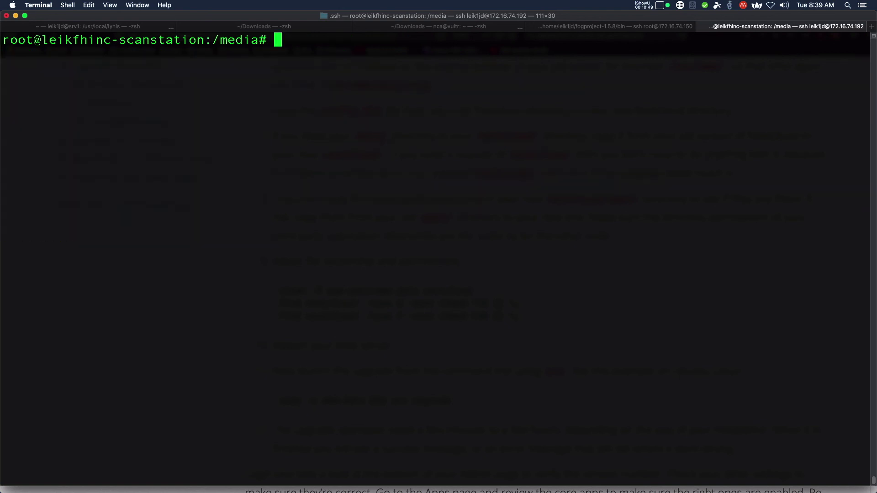
type("sudo snap disable nextcloud")
key("Return")
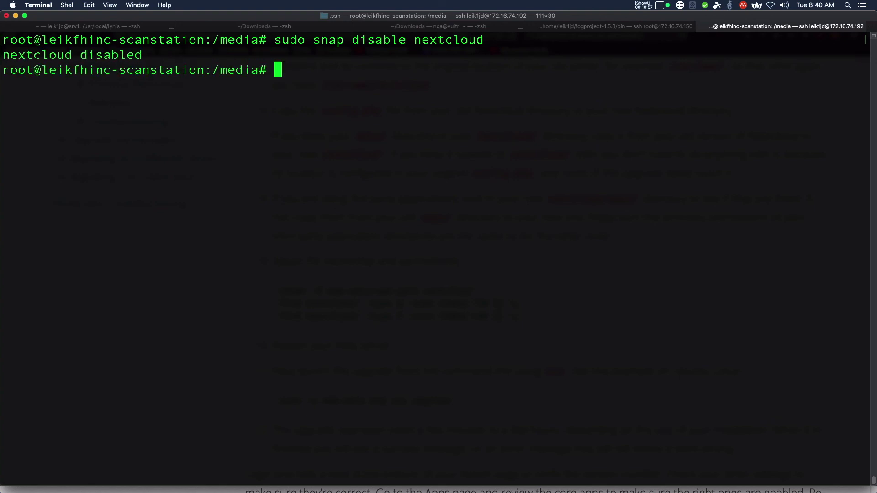
Re-enable the nextcloud snap by editing the recalled command to sudo snap enable nextcloud.
key("Up")
key("Left")
key("Left")
key("Left")
key("Left")
key("Left")
key("Left")
key("Left")
key("Left")
key("Left")
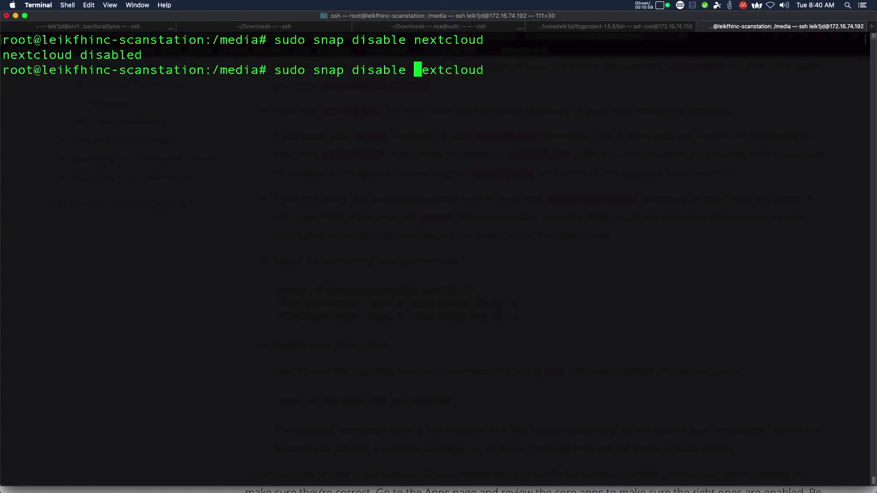
key("BackSpace")
key("BackSpace")
key("BackSpace")
key("BackSpace")
key("BackSpace")
key("BackSpace")
key("BackSpace")
key("BackSpace")
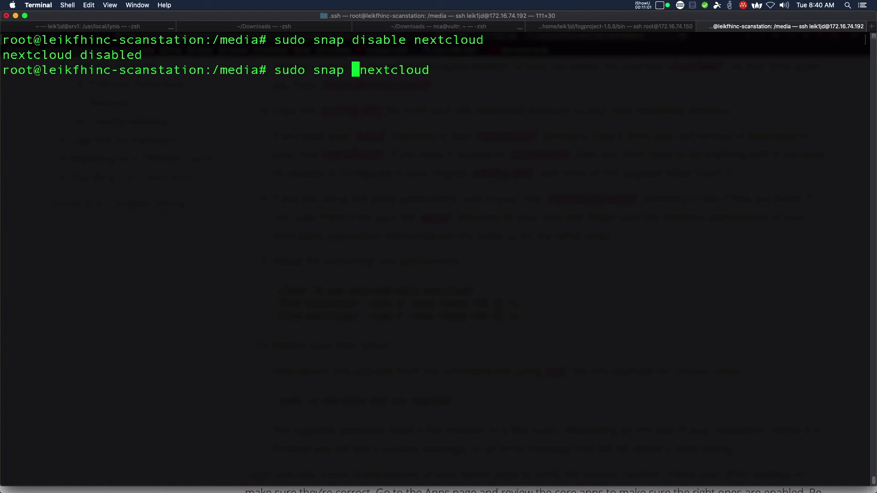
type("enable")
key("Return")
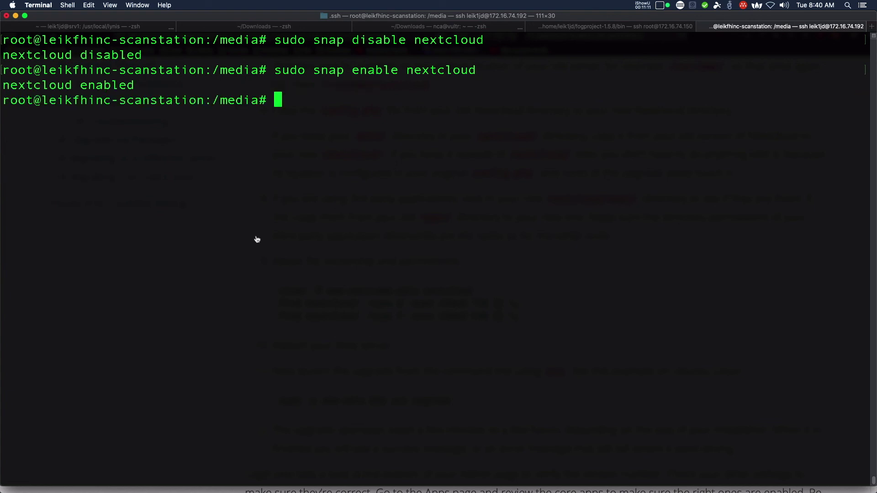
key("super+Tab")
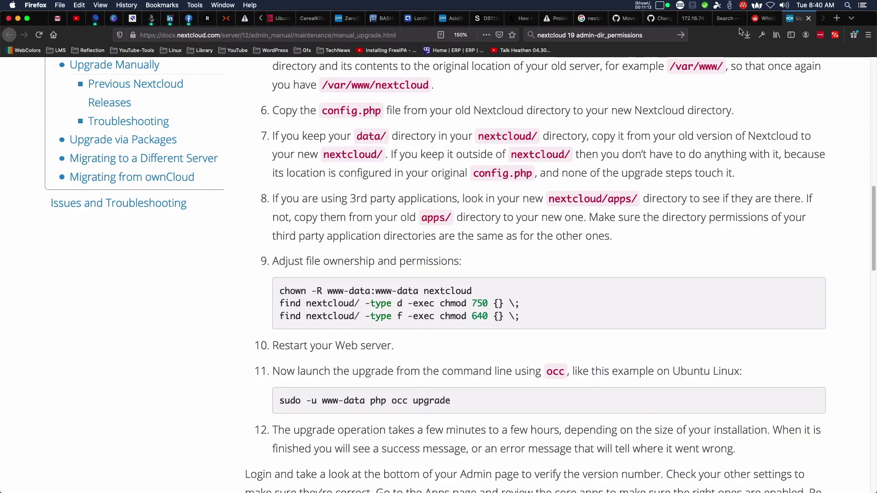
Reload the Nextcloud page at 172.16.74.192, which still shows the invalid data directory error.
left_click(692, 19)
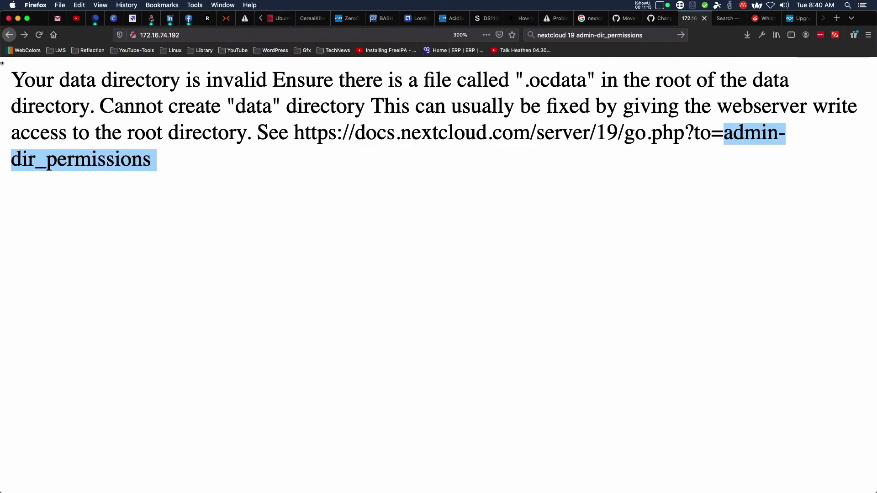
left_click(39, 34)
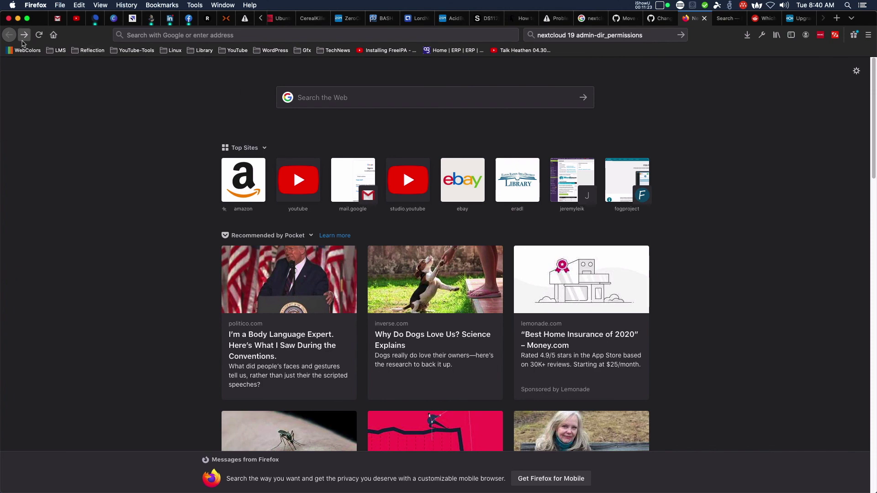
left_click(23, 37)
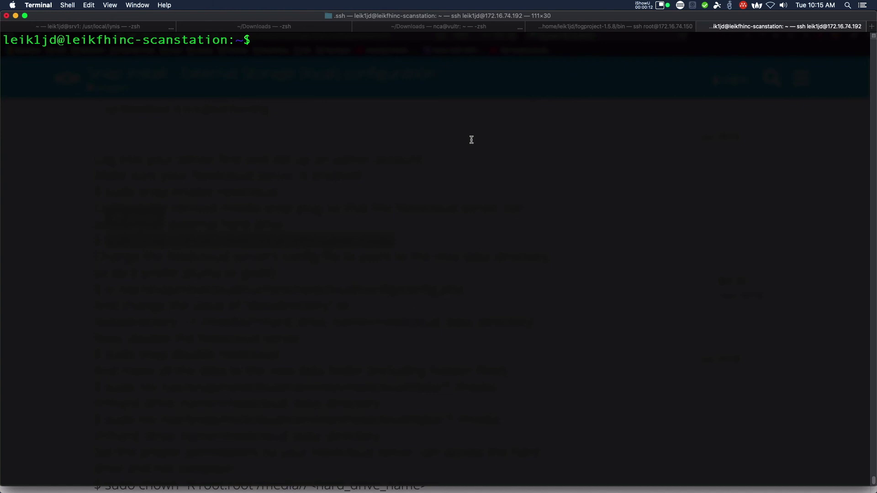
Run sudo snap connect nextcloud:removable-media and enter the sudo password.
type("sudo snap connect nextcloud:removable-media")
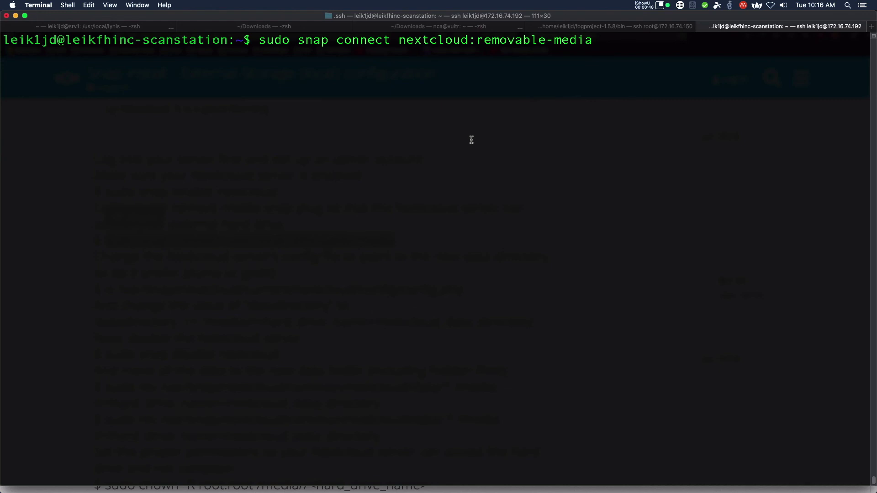
key("Return")
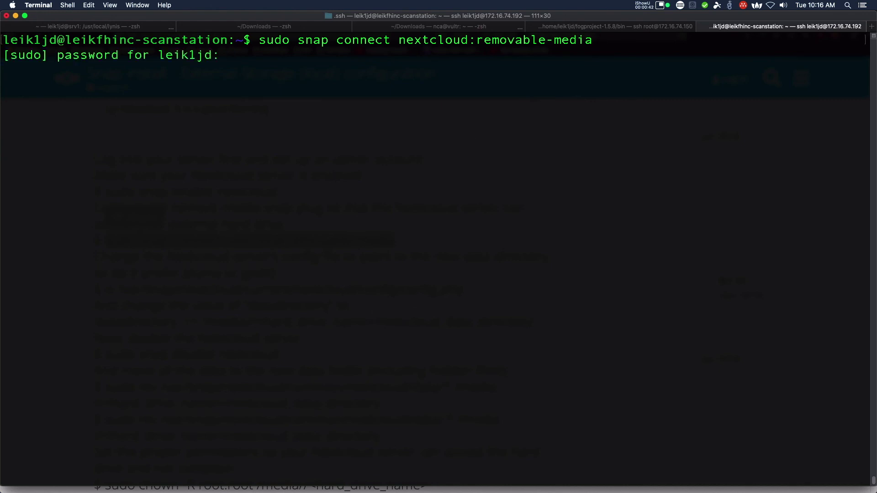
key("Return")
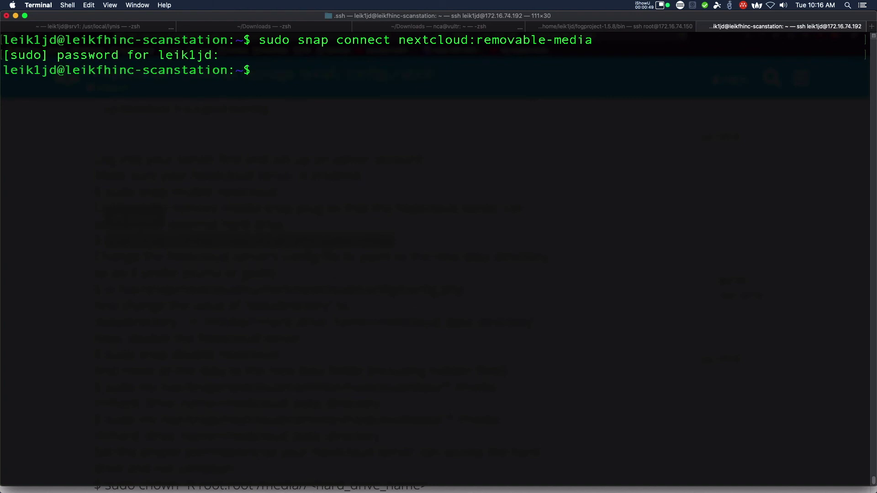
Restart the nextcloud snap with sudo snap disable nextcloud followed by sudo snap enable nextcloud.
type("sudo snap disable nextcloud")
key("Return")
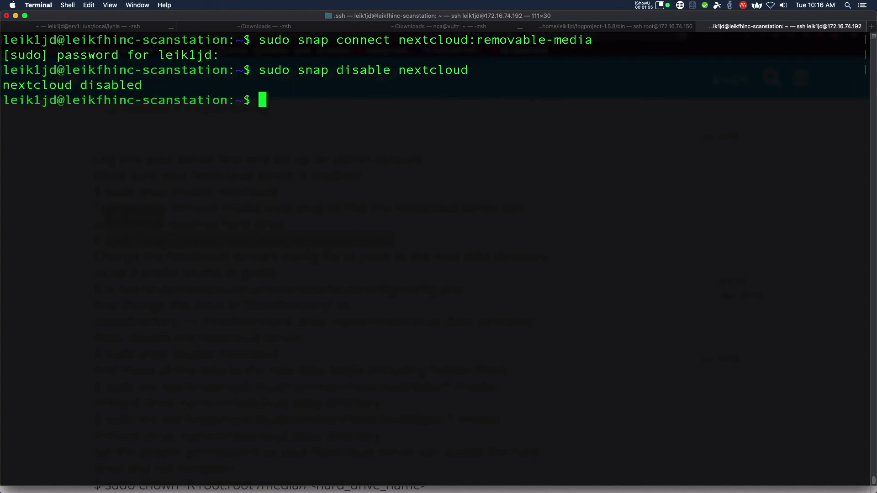
key("Up")
key("Left")
key("Left")
key("Left")
key("Left")
key("Left")
key("Left")
key("Left")
key("Left")
key("Left")
key("Left")
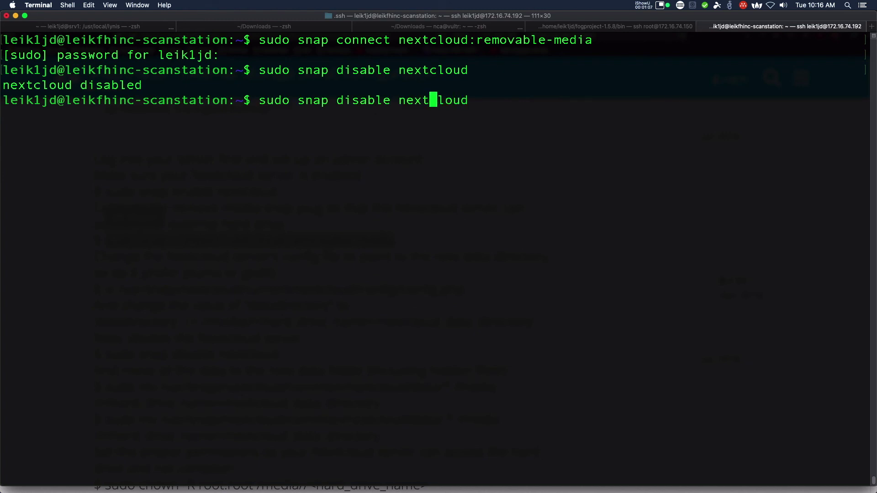
key("BackSpace")
key("BackSpace")
key("BackSpace")
key("BackSpace")
key("BackSpace")
key("BackSpace")
key("BackSpace")
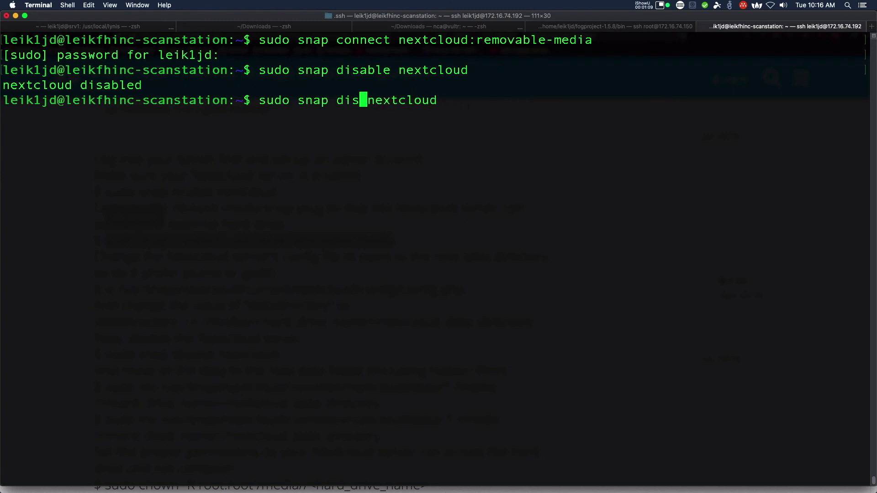
type("enable")
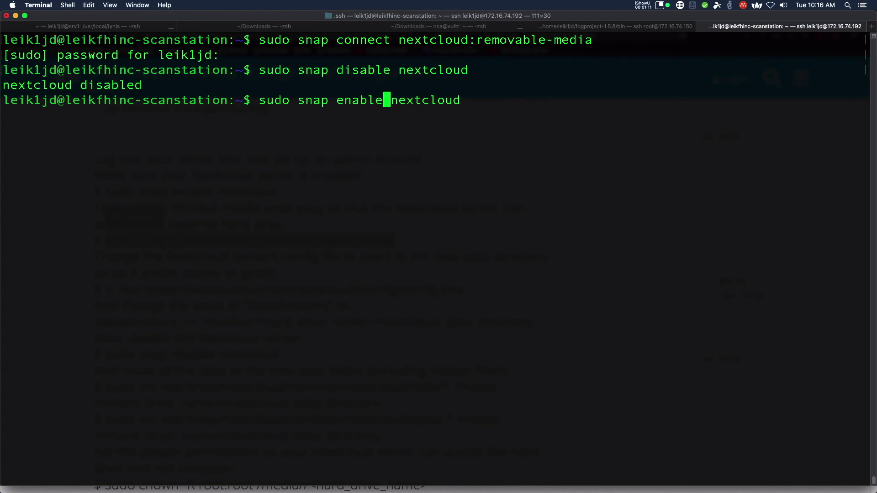
key("Return")
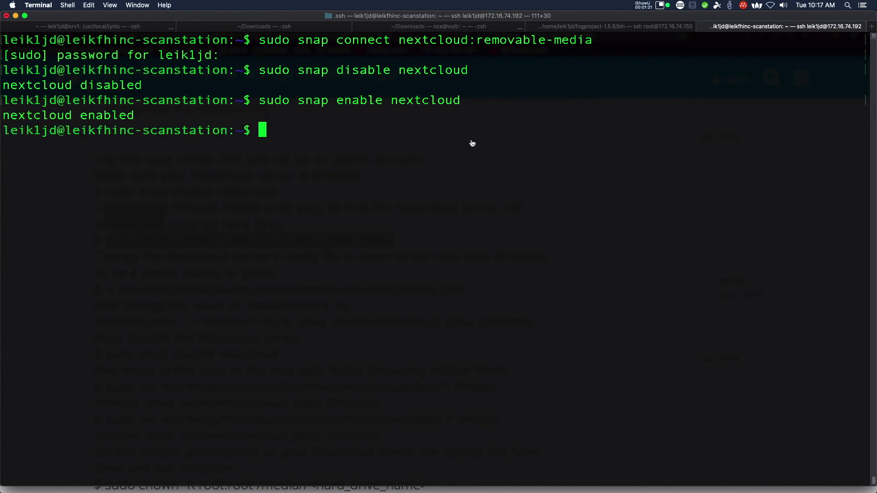
Show the 172.16.74.192 server tab, now reporting Unable to connect, dismissing the address-bar suggestions.
key("super+Tab")
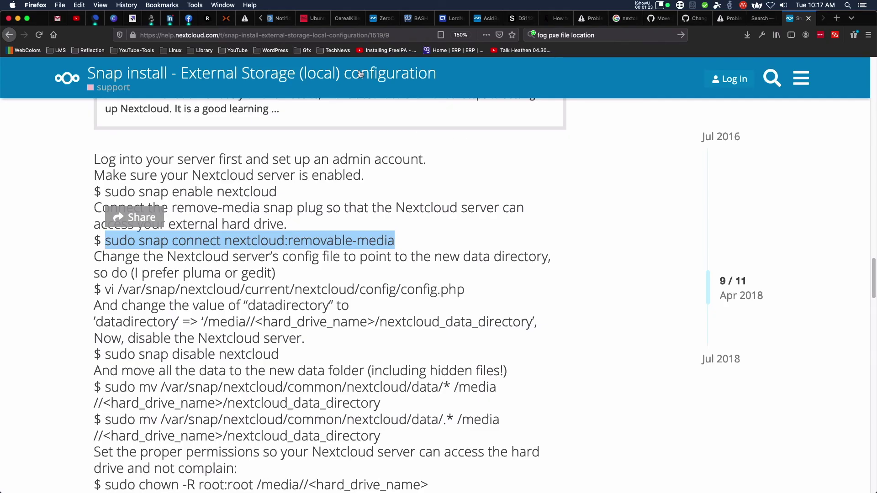
left_click(558, 23)
left_click(590, 22)
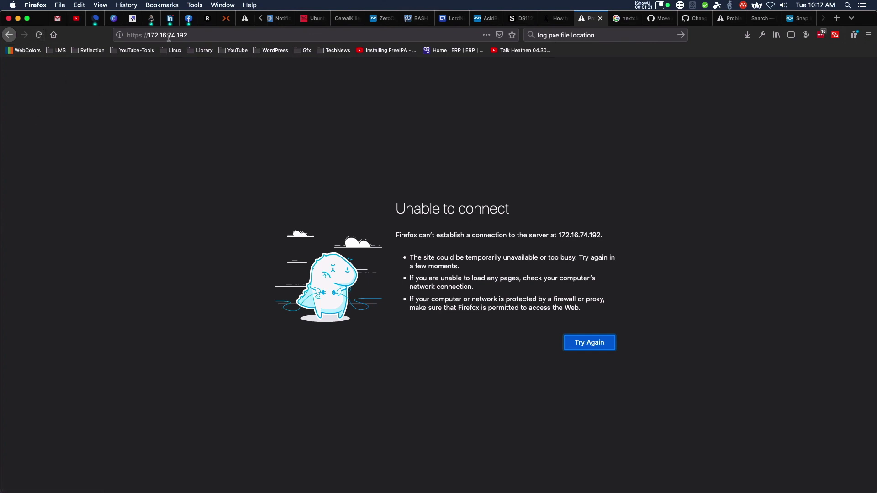
left_click(236, 32)
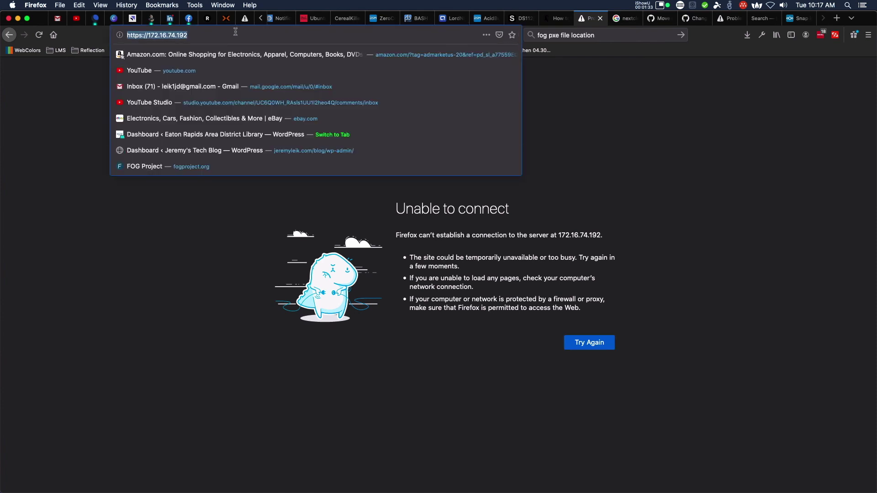
key("Escape")
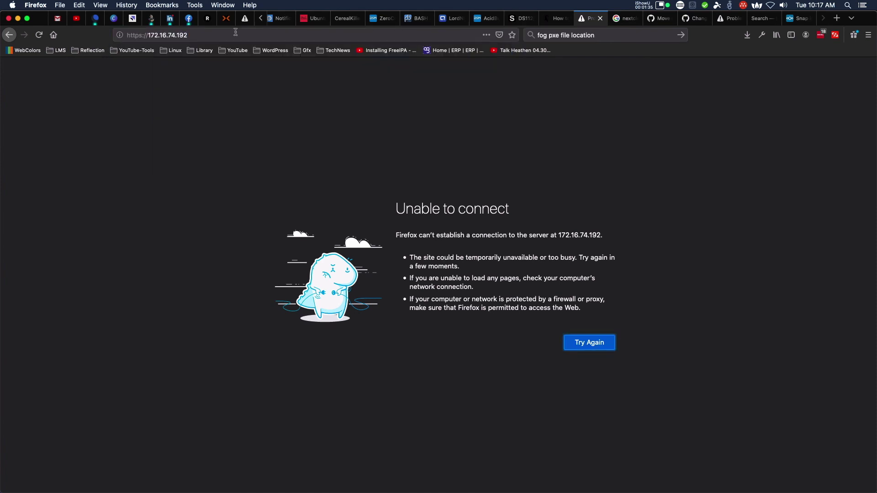